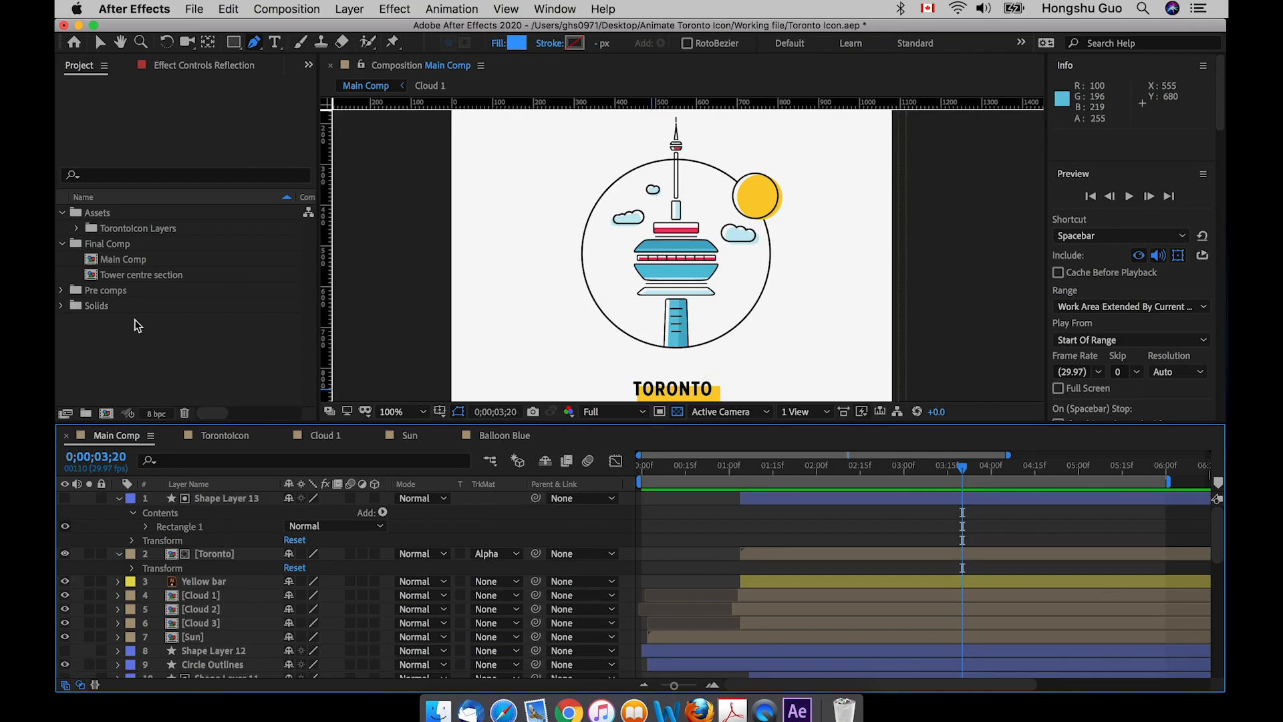
Add the Balloon Blue pre-comp to Main Comp as the topmost layer
{"action": "left_click", "coordinate": [64, 291]}
{"action": "scroll", "coordinate": [70, 286], "scroll_direction": "down", "scroll_amount": 3}
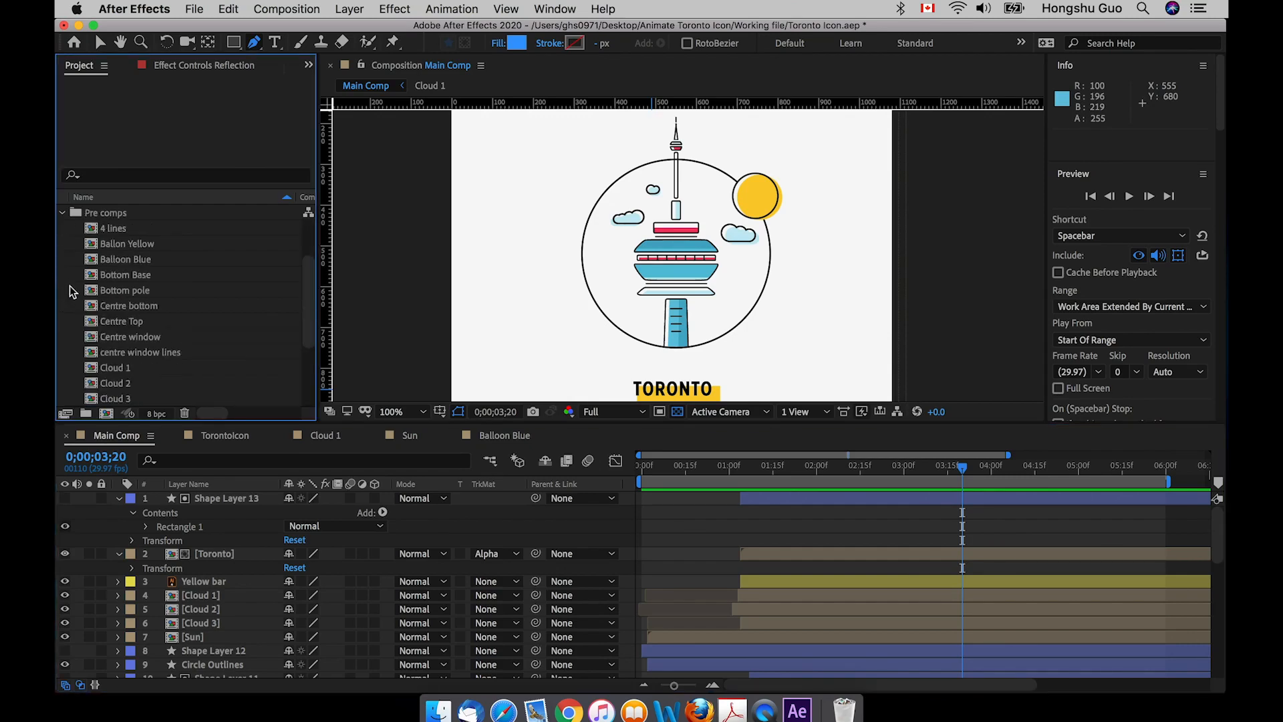
{"action": "left_click", "coordinate": [120, 264]}
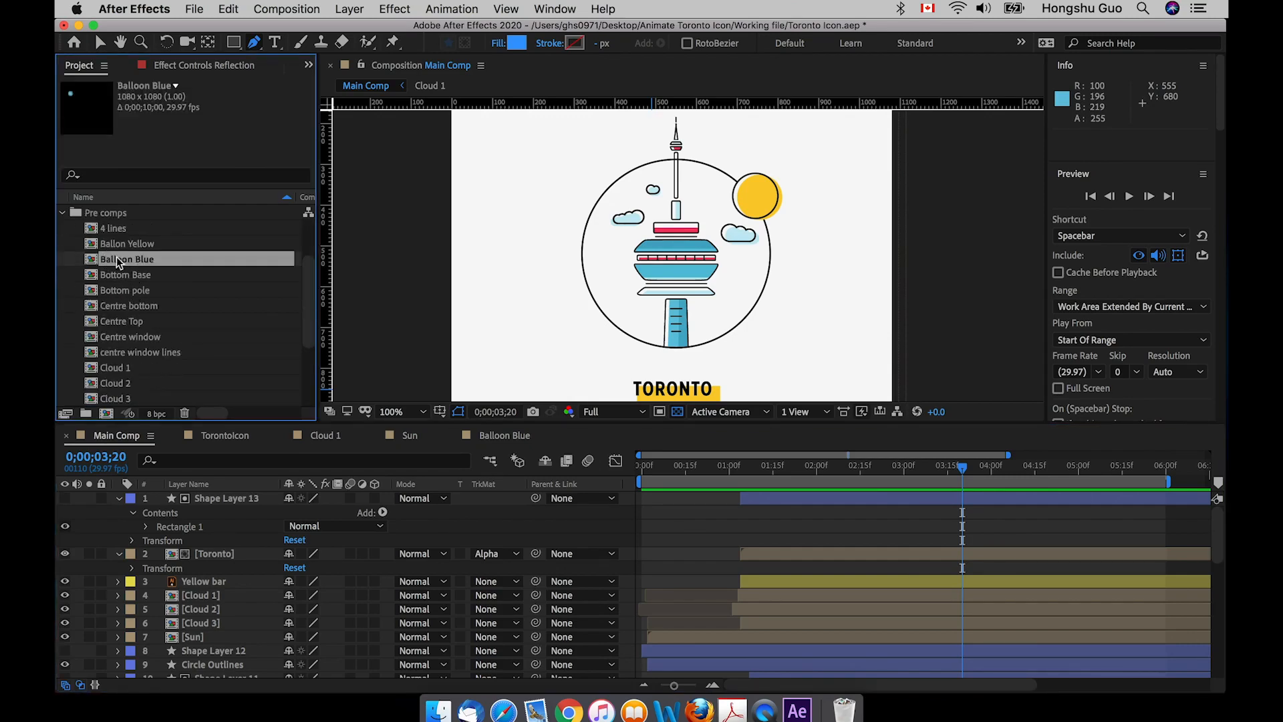
{"action": "left_click", "coordinate": [134, 245]}
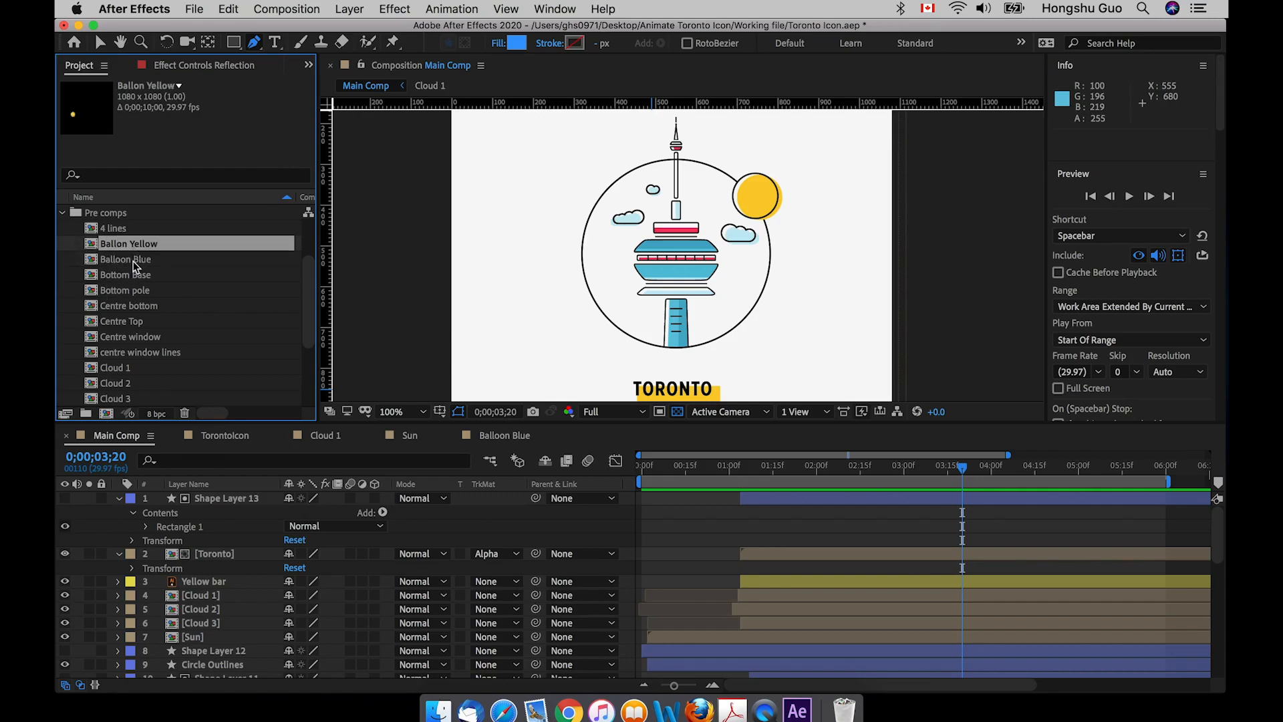
{"action": "left_click", "coordinate": [134, 260]}
{"action": "left_click_drag", "start_coordinate": [142, 266], "coordinate": [214, 499]}
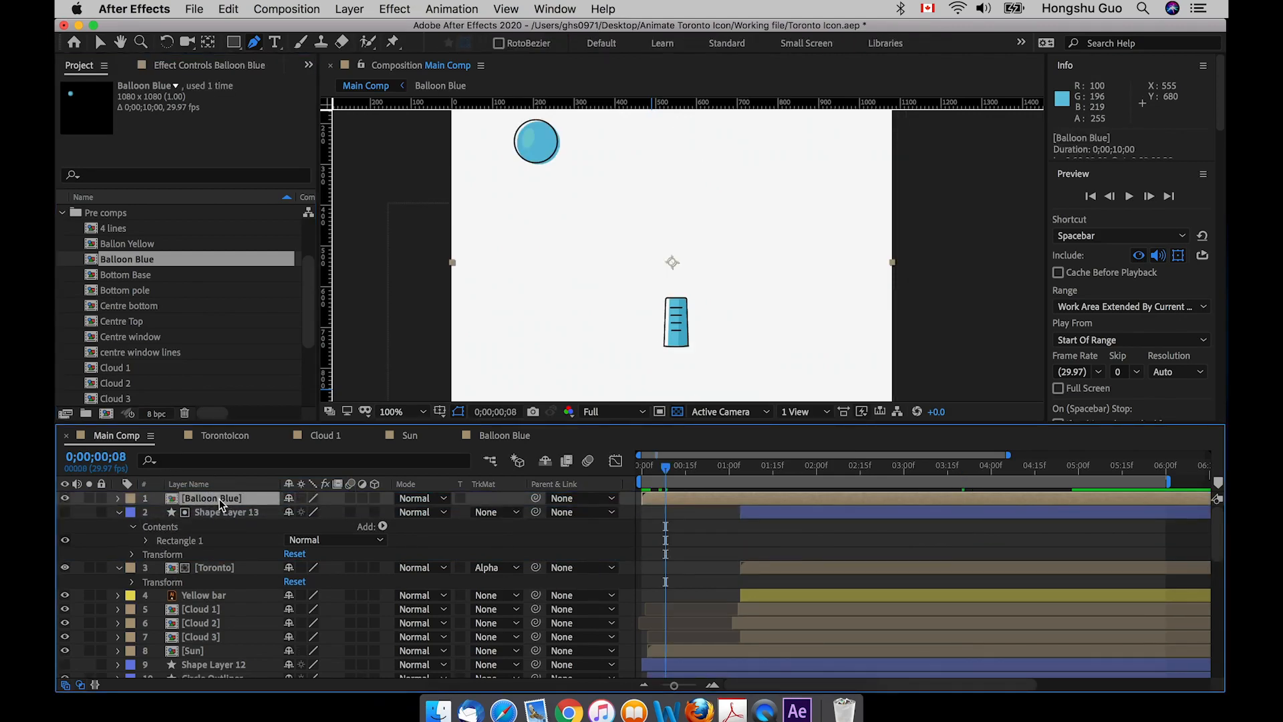
Open the Balloon Blue composition and draw a vertical string path straight down from the balloon's bottom edge with the Pen tool
{"action": "double_click", "coordinate": [221, 499]}
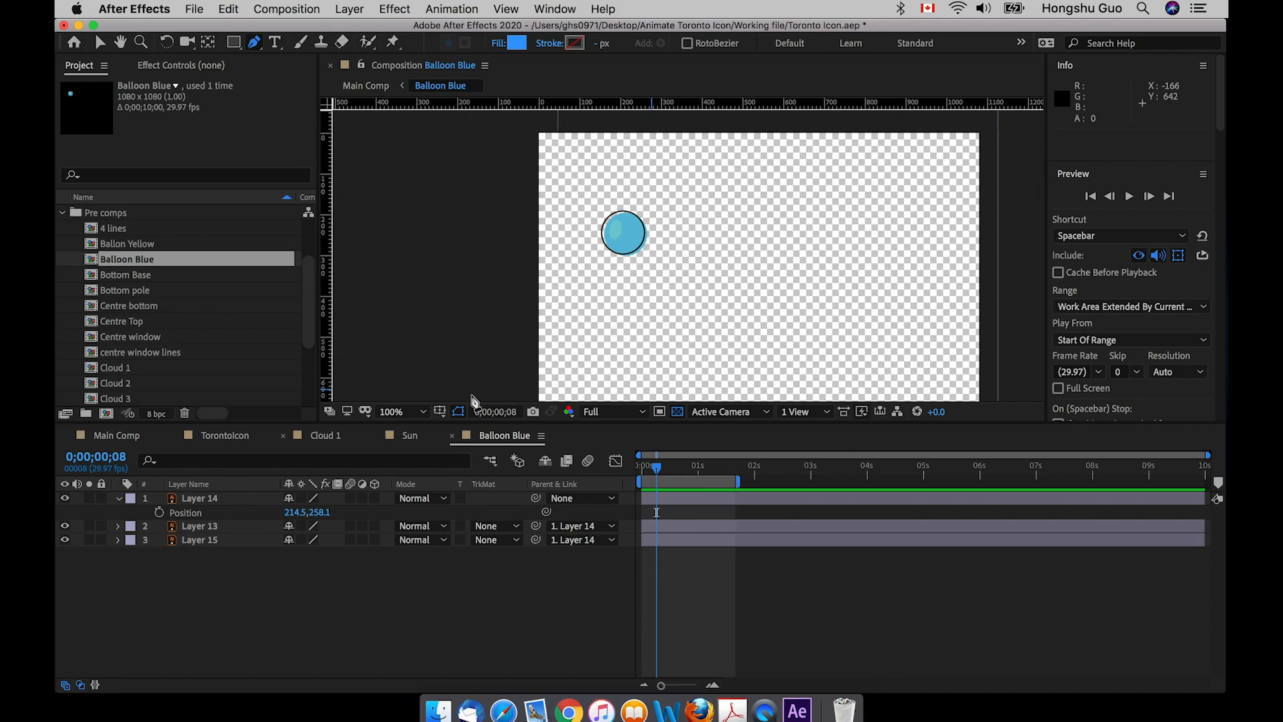
{"action": "left_click", "coordinate": [624, 255]}
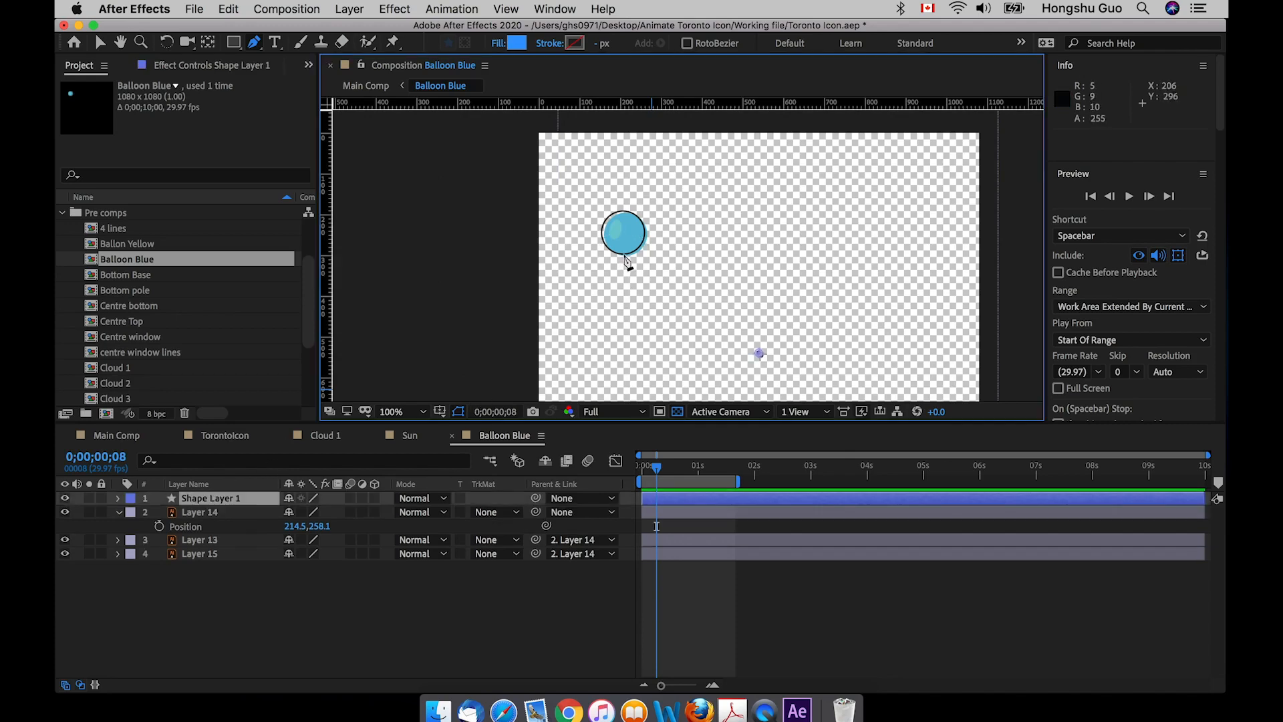
{"action": "left_click", "coordinate": [623, 323]}
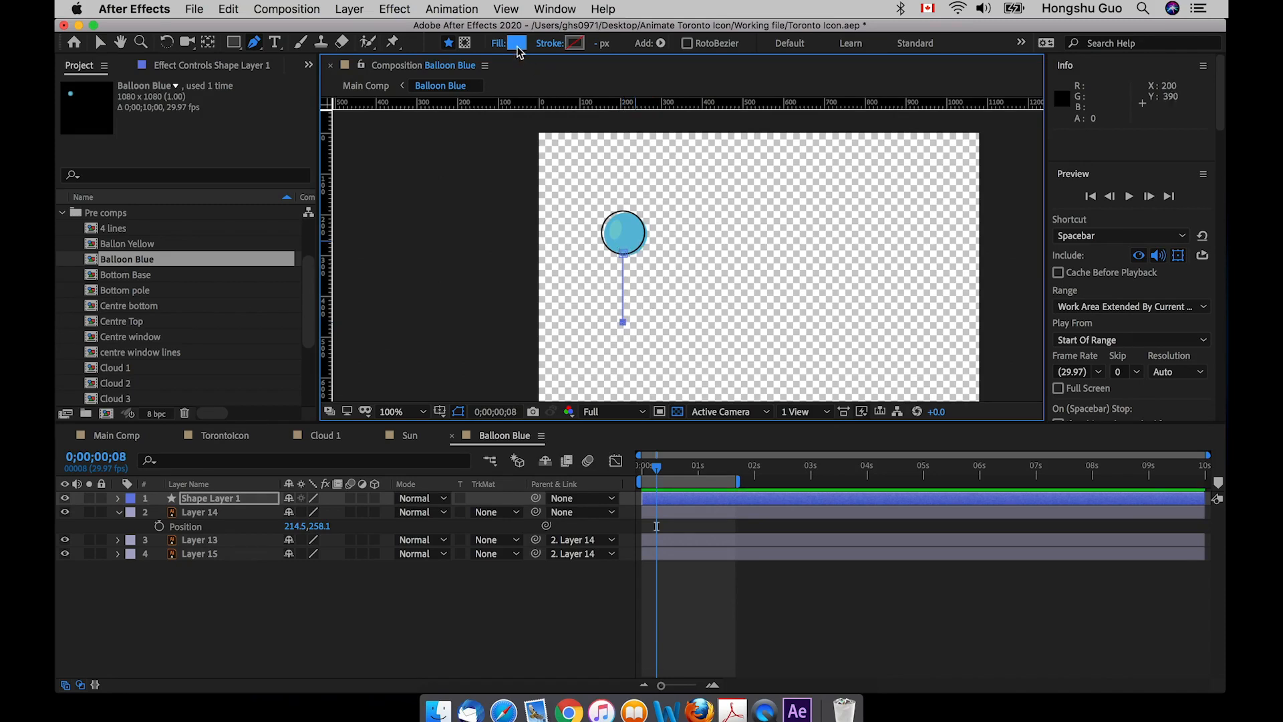
Hide the fill of the string's shape and give it a visible black (000000) stroke
{"action": "left_click", "coordinate": [119, 499]}
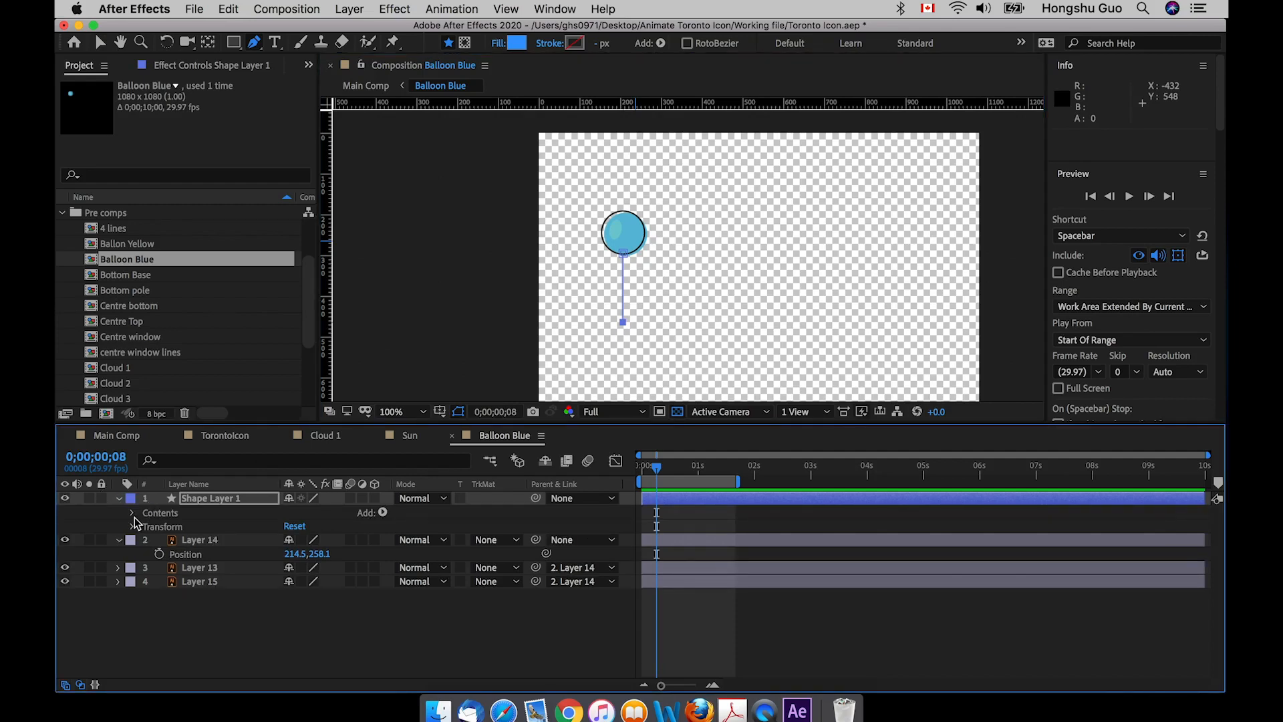
{"action": "left_click", "coordinate": [132, 513]}
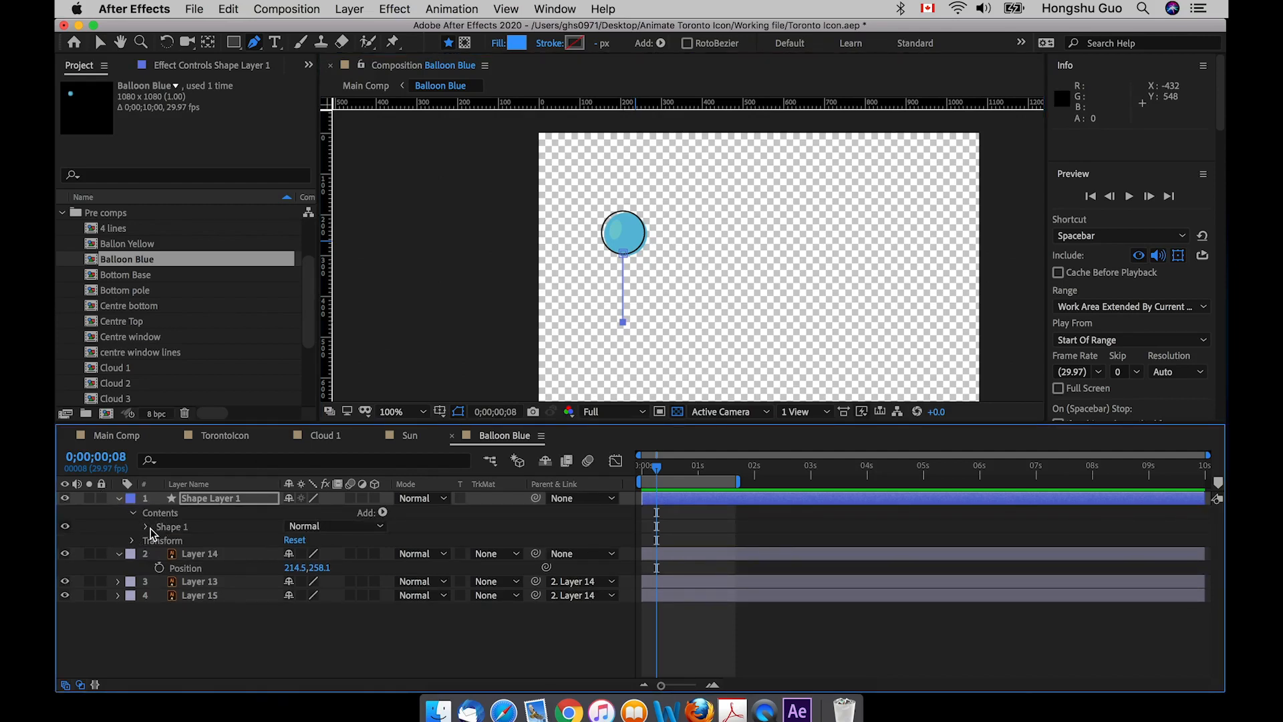
{"action": "left_click", "coordinate": [147, 527]}
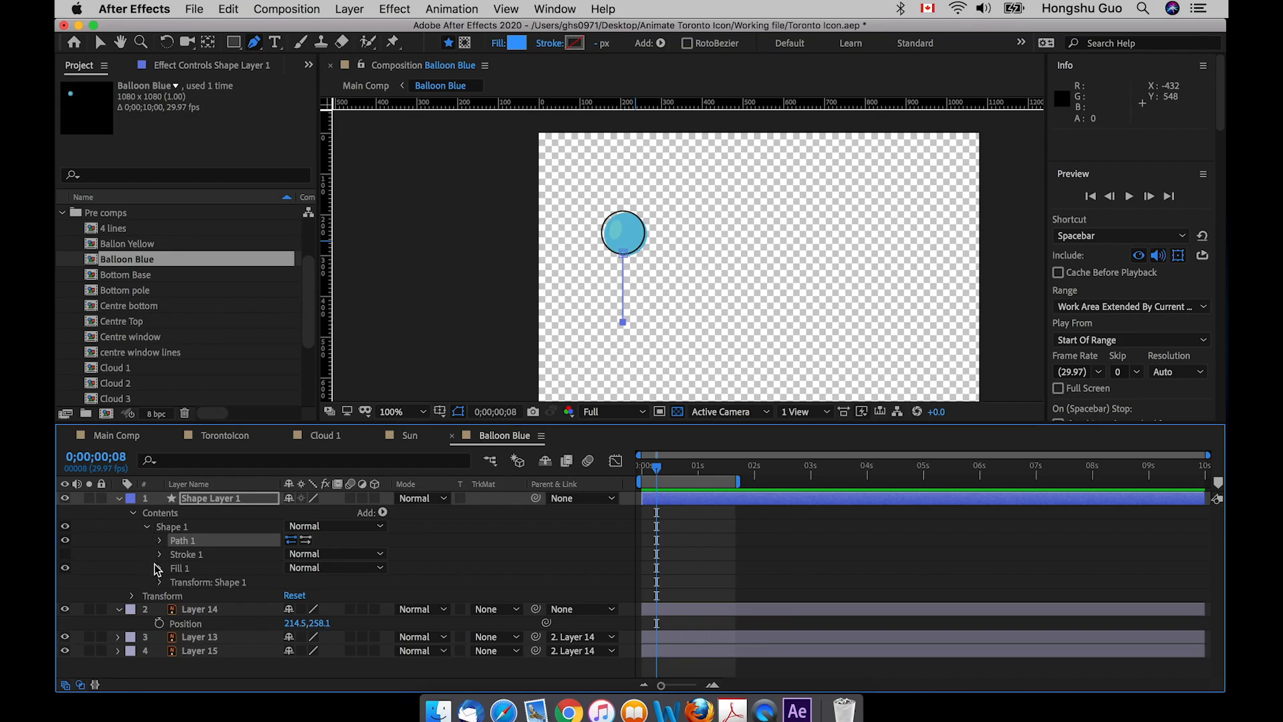
{"action": "left_click", "coordinate": [65, 567]}
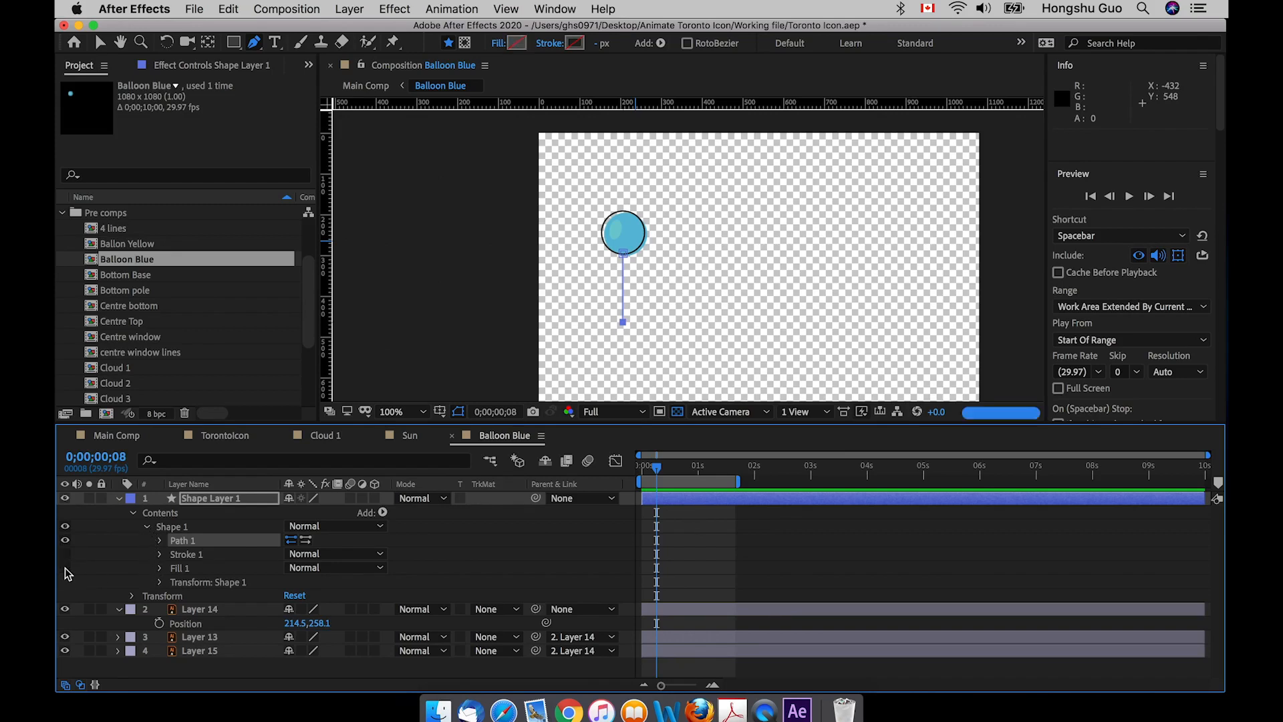
{"action": "left_click", "coordinate": [160, 555]}
{"action": "left_click", "coordinate": [294, 582]}
{"action": "left_click", "coordinate": [152, 554]}
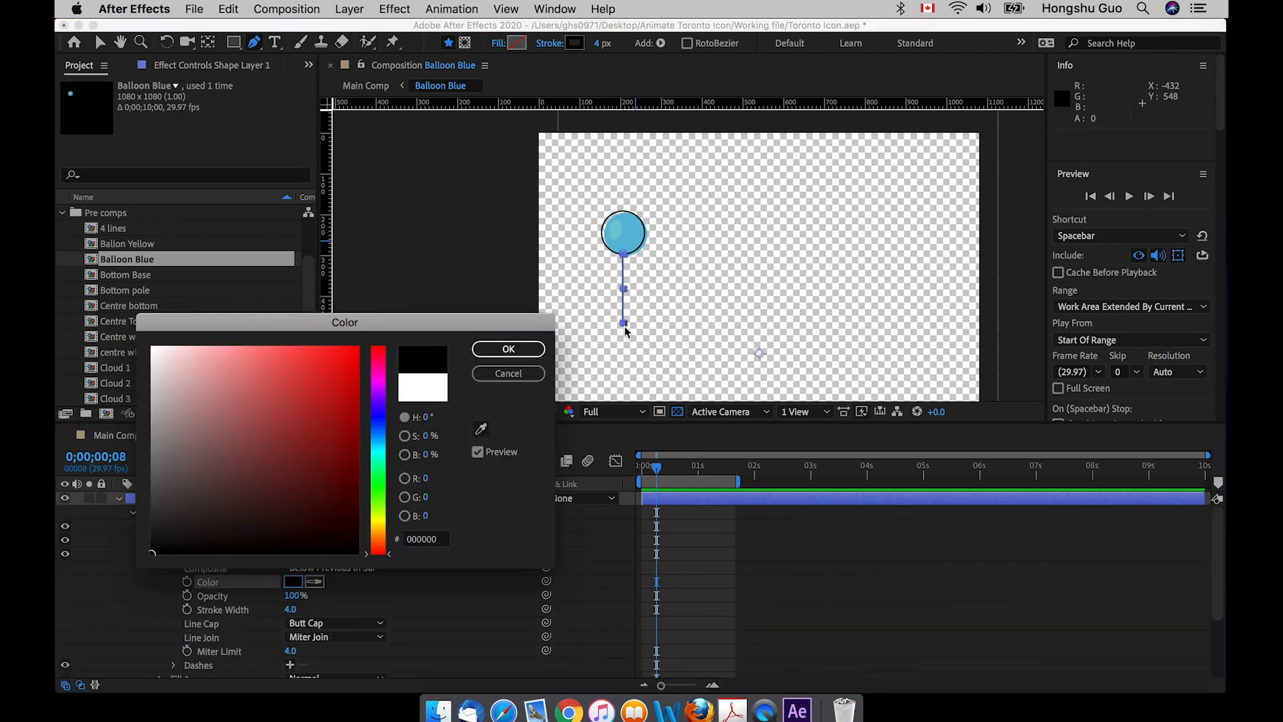
{"action": "left_click", "coordinate": [508, 349]}
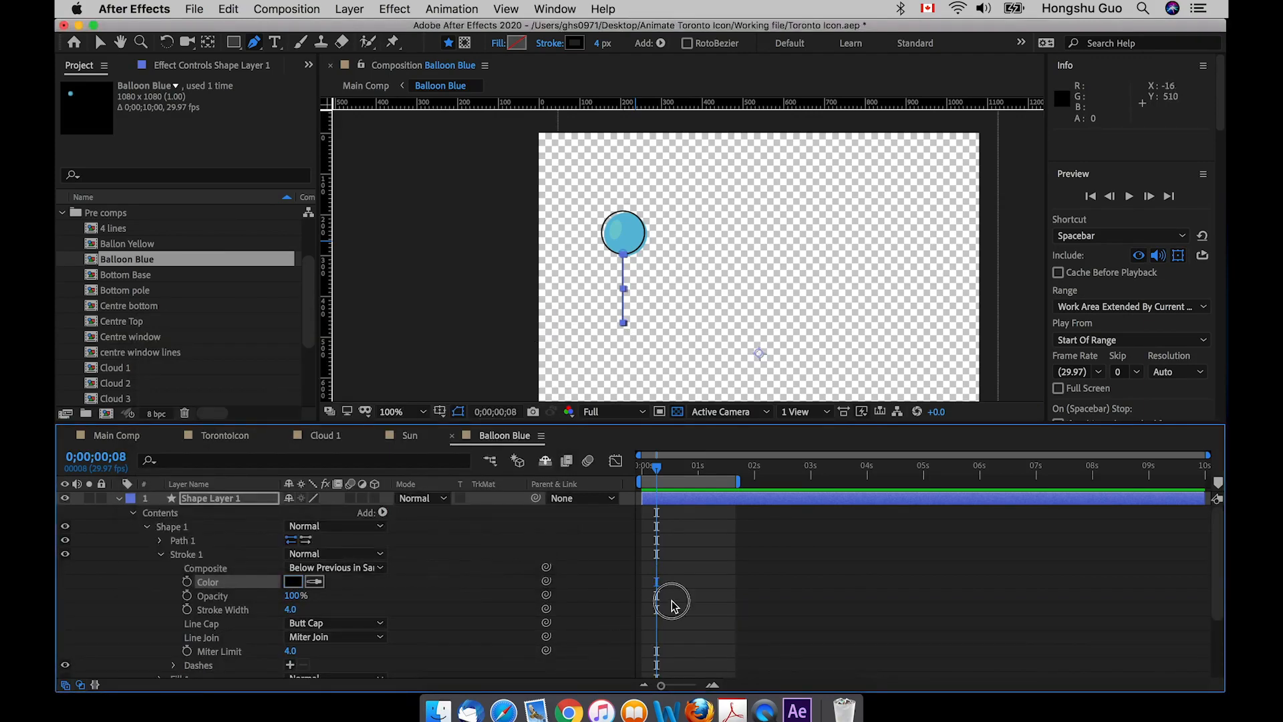
{"action": "left_click", "coordinate": [119, 498]}
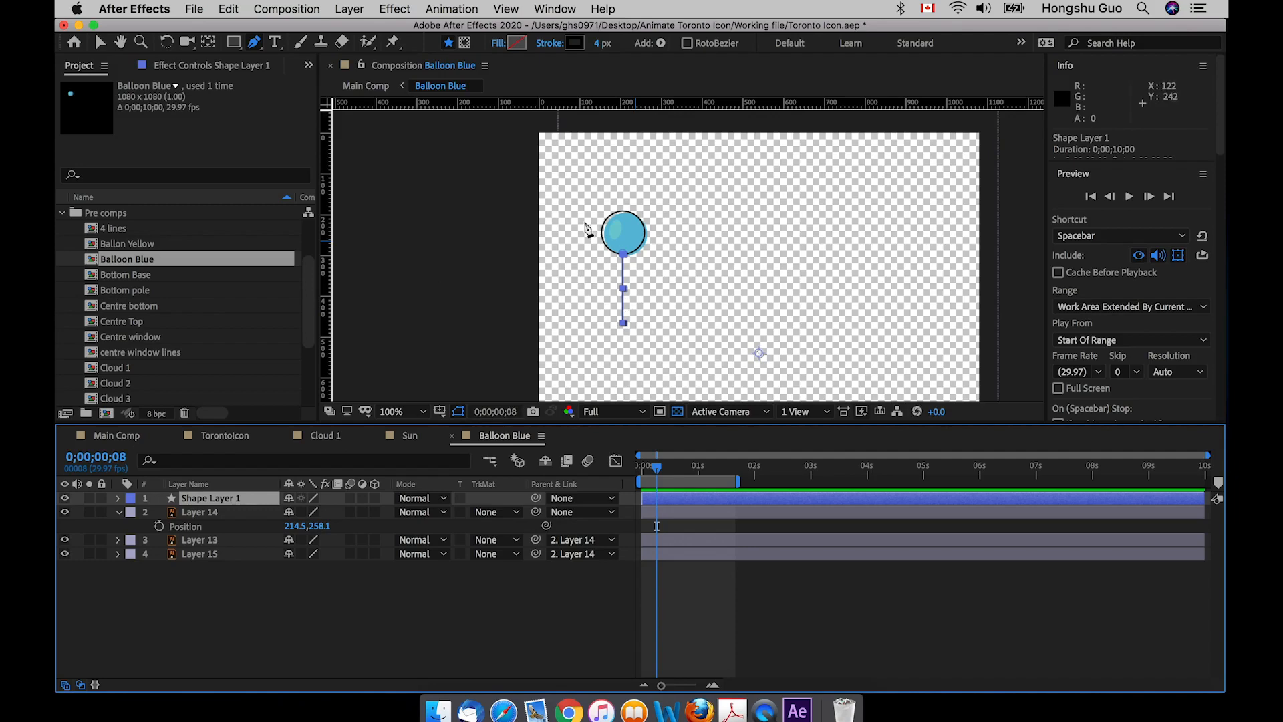
Find the Wave Warp effect by searching for "wave" and apply it to the string's shape layer
{"action": "left_click", "coordinate": [556, 9]}
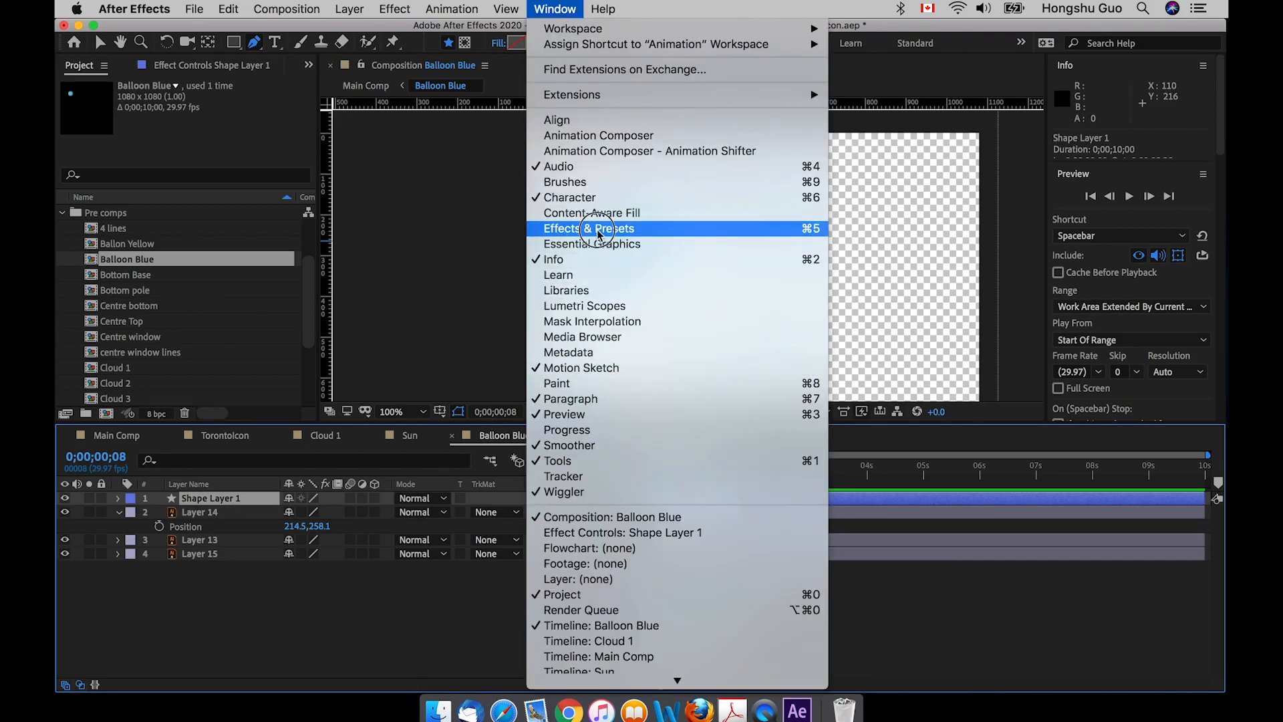
{"action": "left_click", "coordinate": [565, 230]}
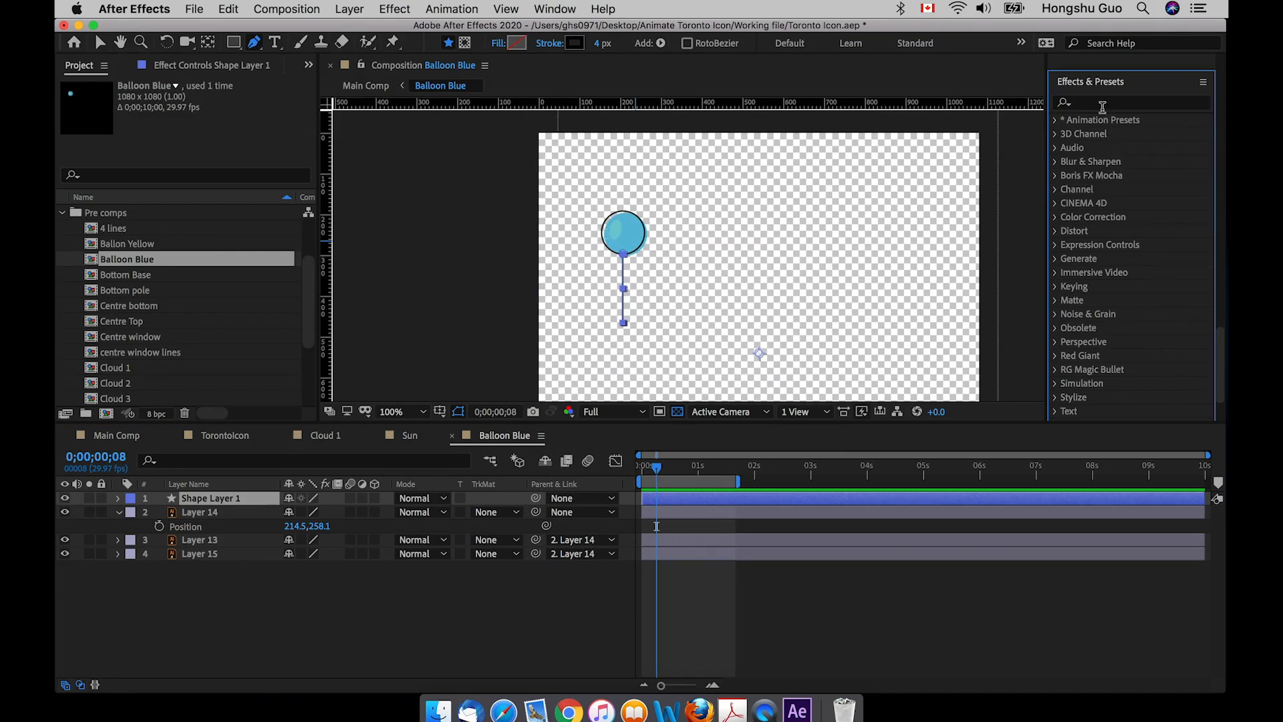
{"action": "left_click", "coordinate": [1102, 105]}
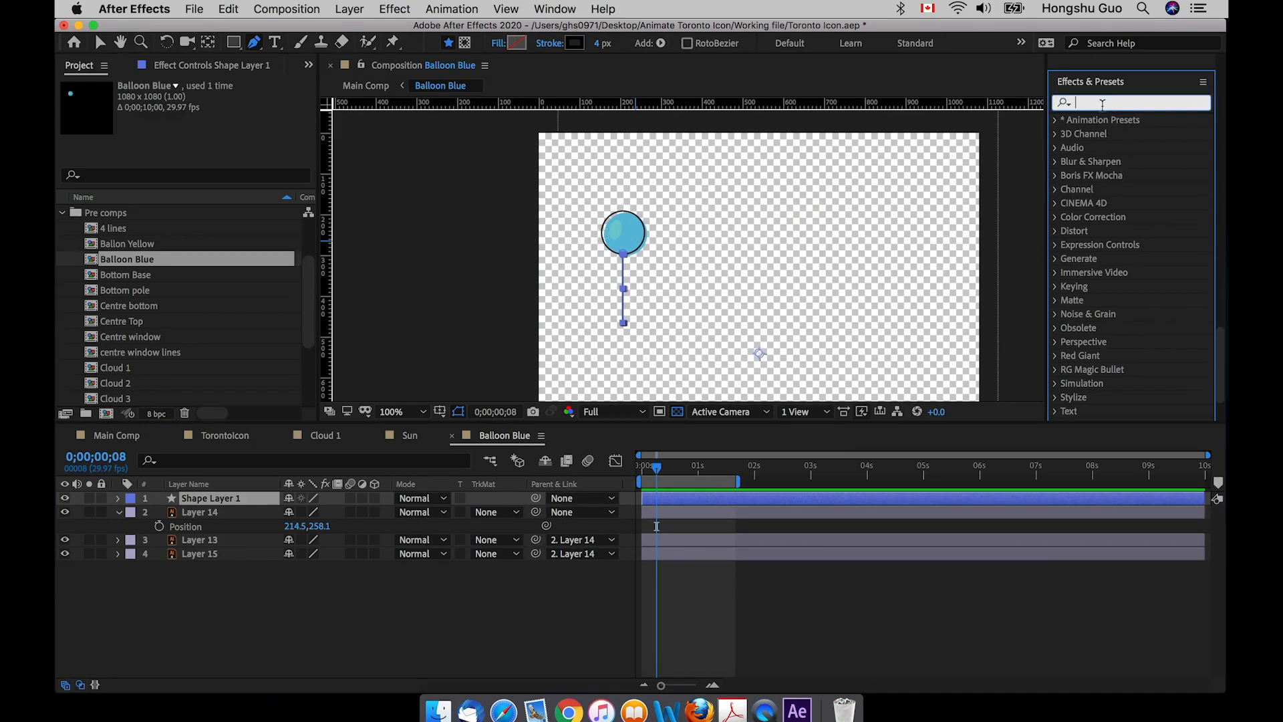
{"action": "type", "text": "wave"}
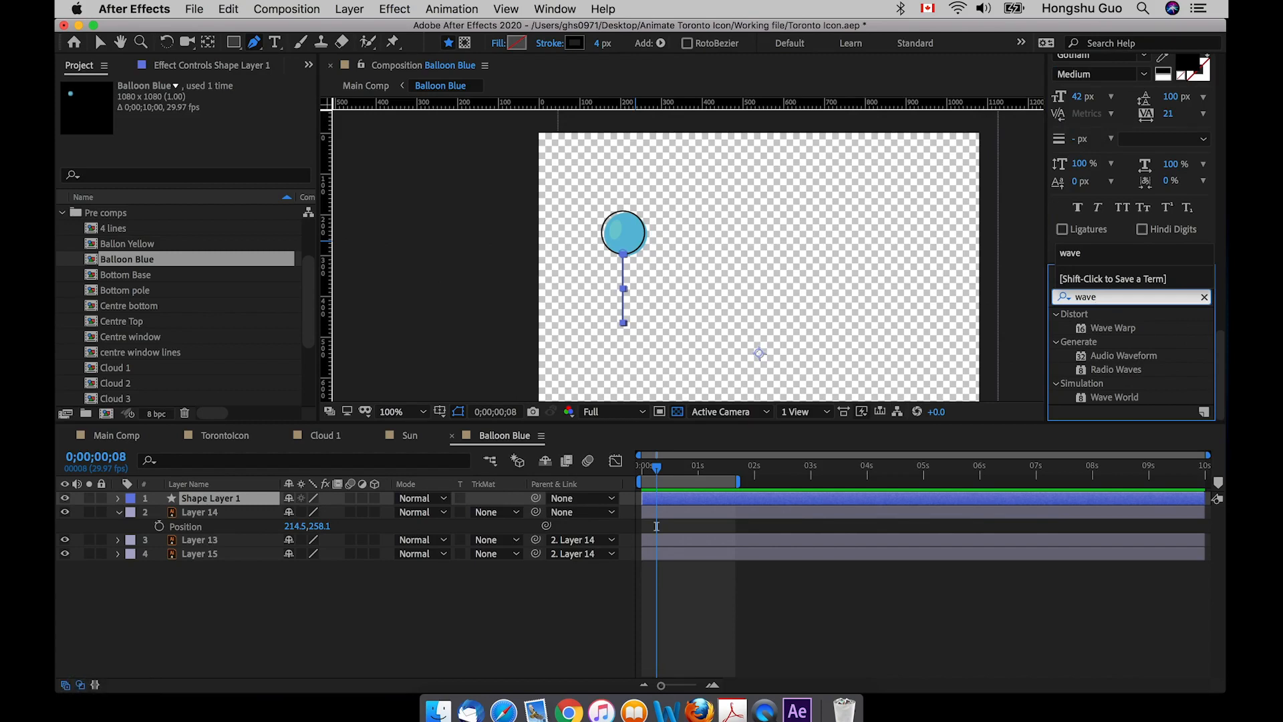
{"action": "left_click", "coordinate": [1109, 334]}
{"action": "double_click", "coordinate": [1105, 330]}
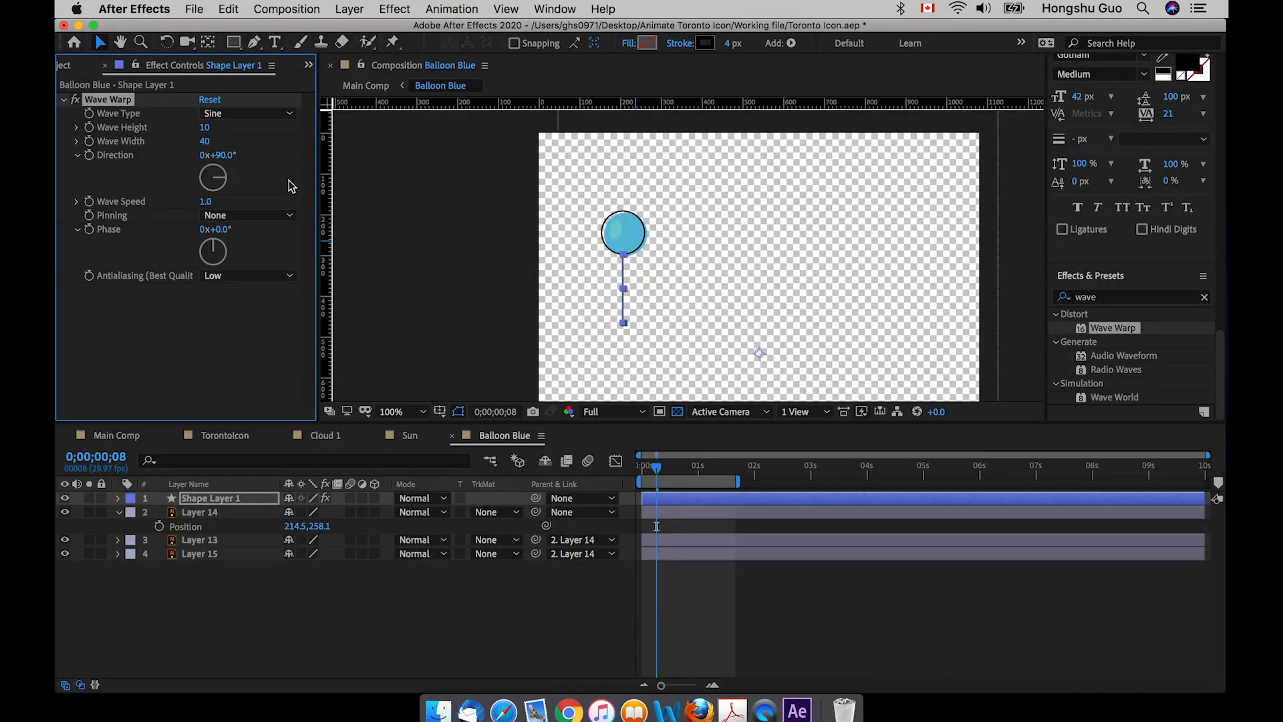
Move the string layer's anchor point to the string's upper end, where it meets the balloon
{"action": "left_click", "coordinate": [208, 47]}
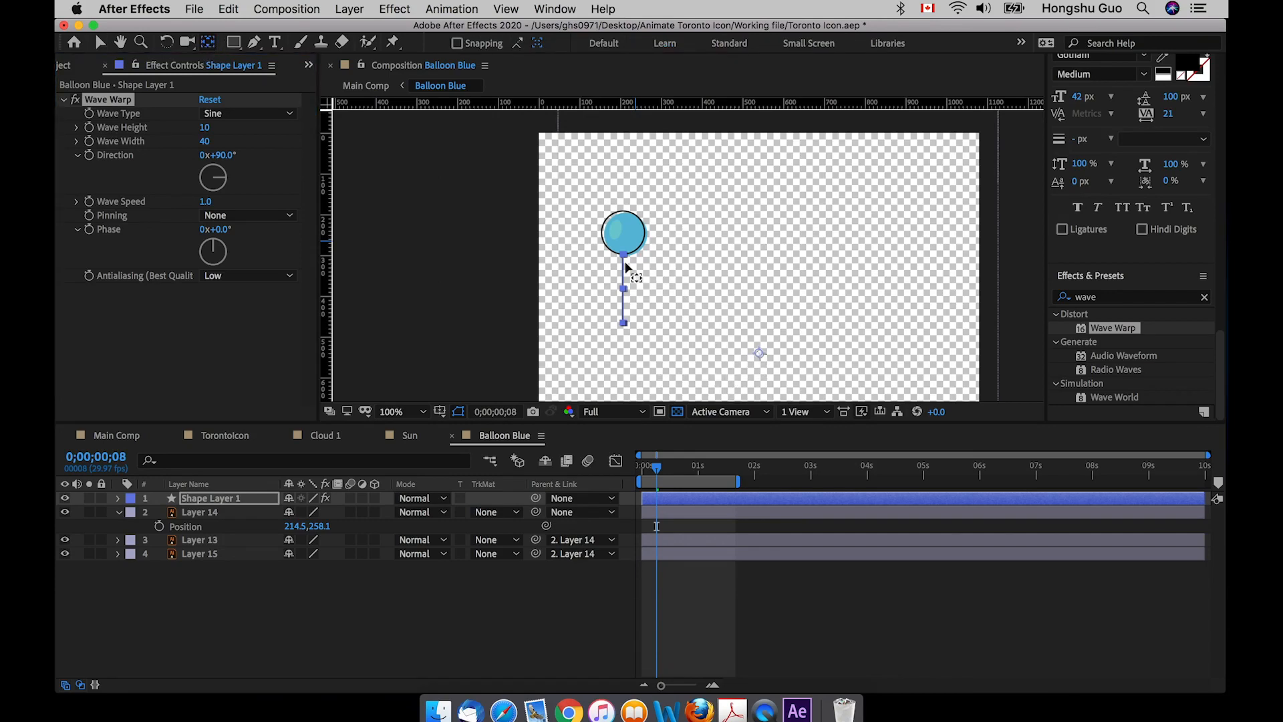
{"action": "left_click_drag", "start_coordinate": [755, 347], "coordinate": [622, 256]}
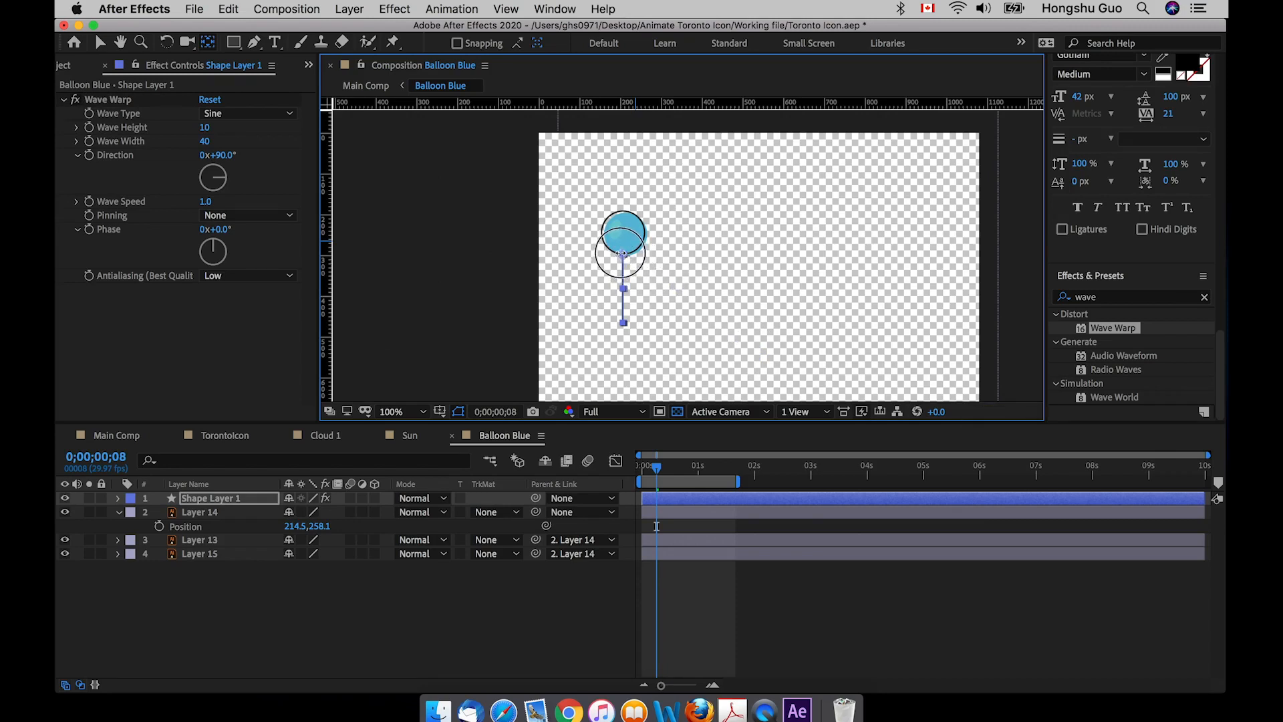
{"action": "left_click", "coordinate": [234, 528]}
{"action": "left_click", "coordinate": [211, 500]}
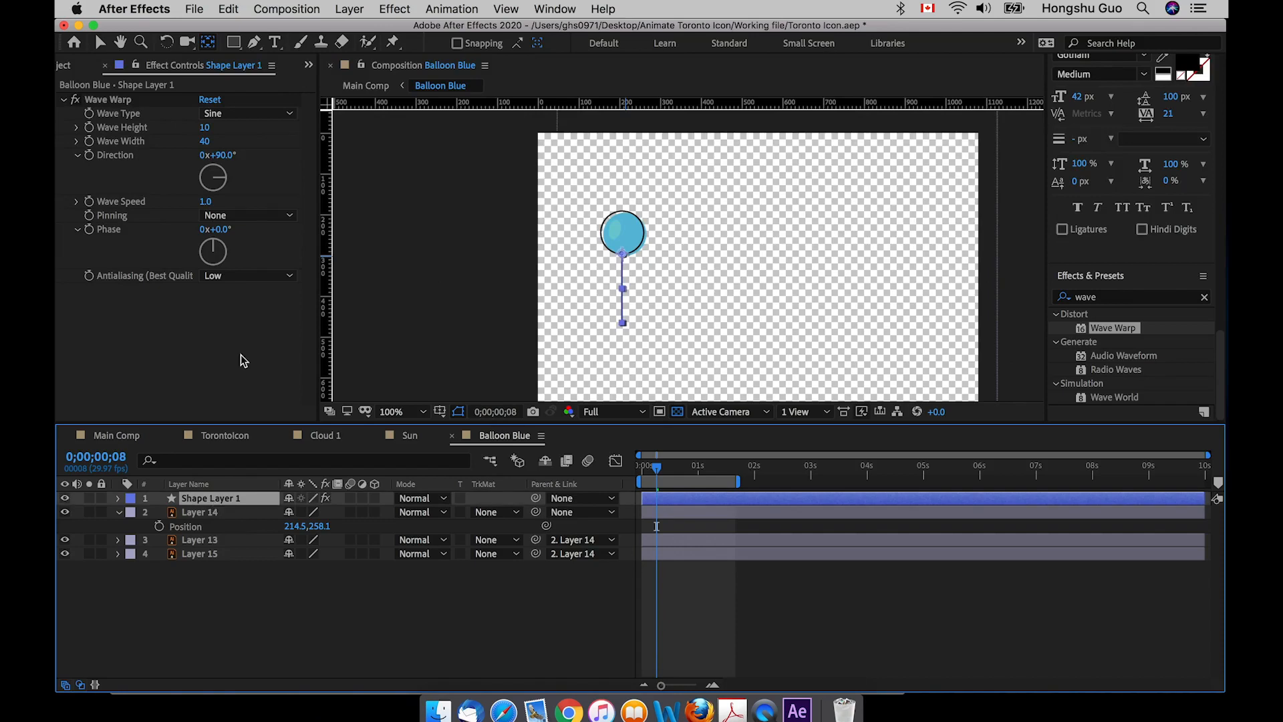
Set the string's Wave Warp to a Wave Width of 90, a Direction of 134° and a Wave Speed of 0
{"action": "left_click", "coordinate": [204, 143]}
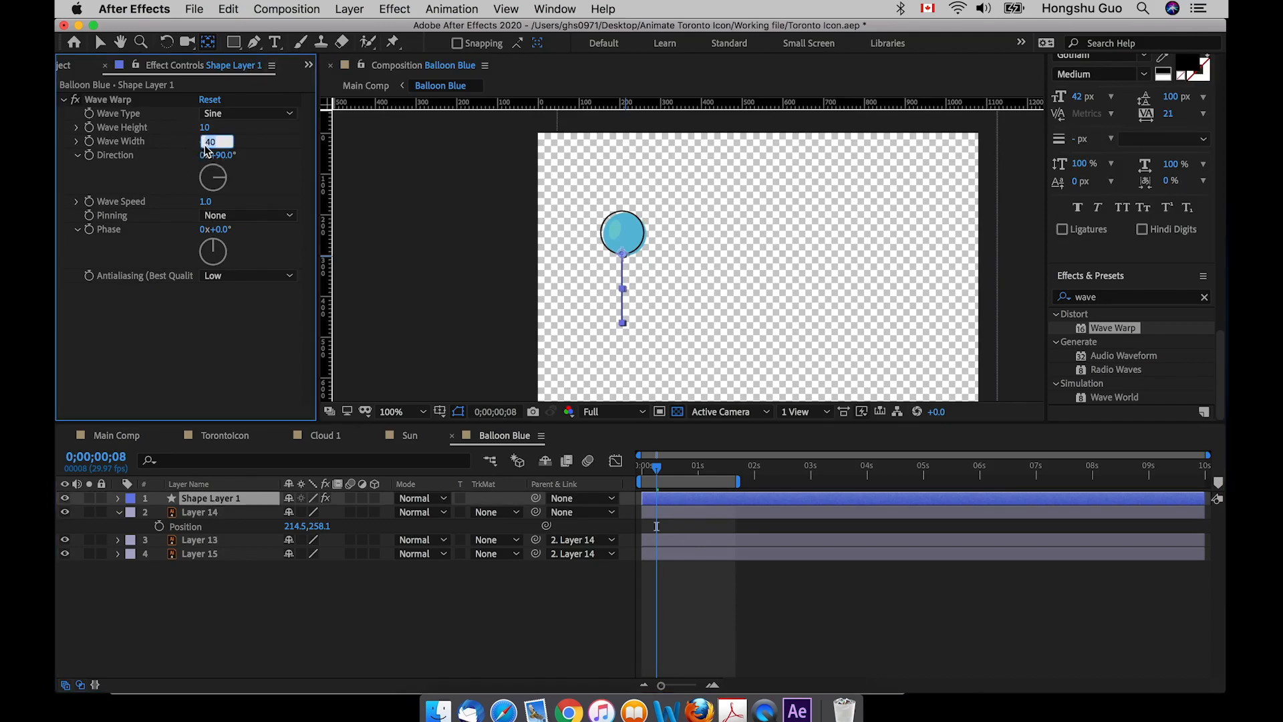
{"action": "type", "text": "90"}
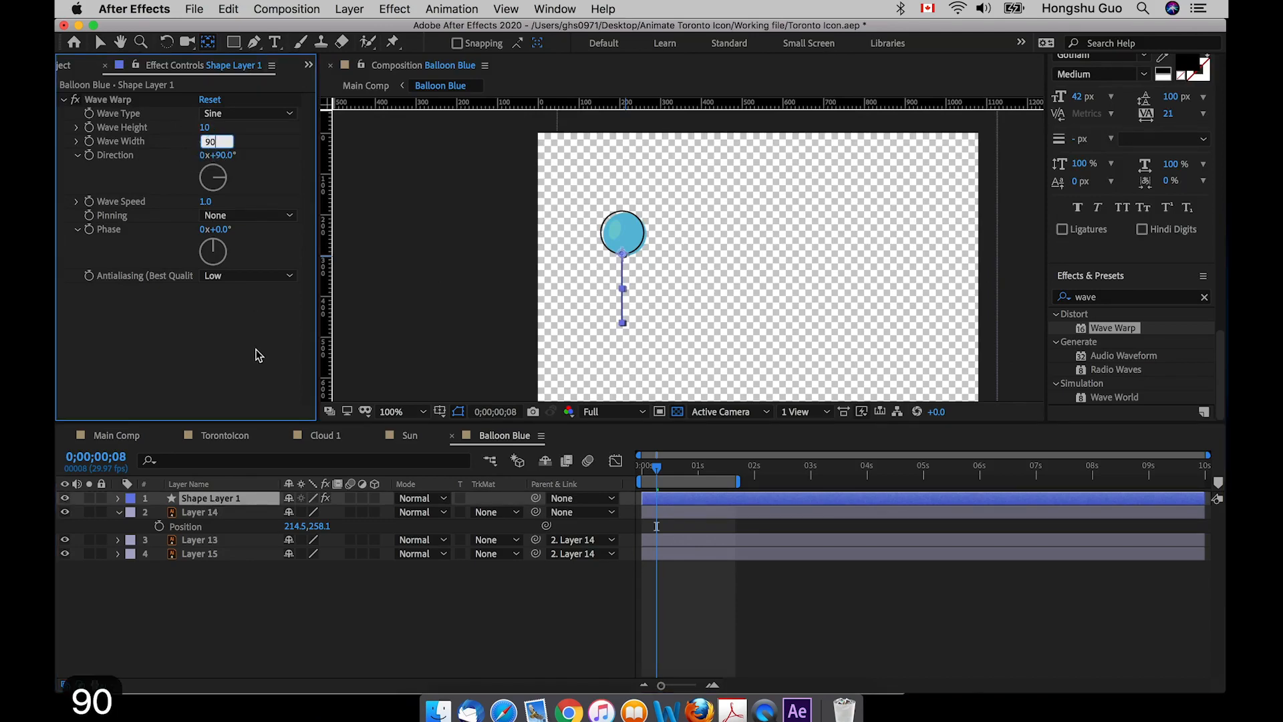
{"action": "left_click", "coordinate": [257, 347]}
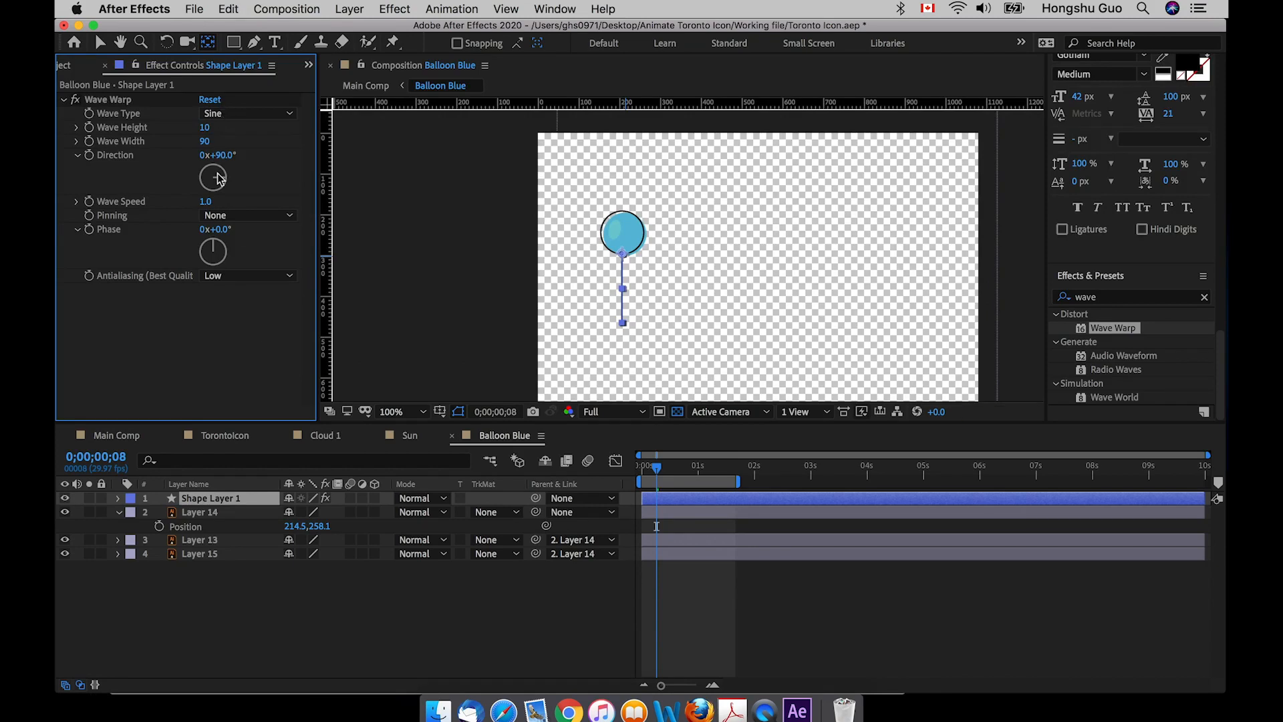
{"action": "left_click_drag", "start_coordinate": [218, 175], "coordinate": [217, 195]}
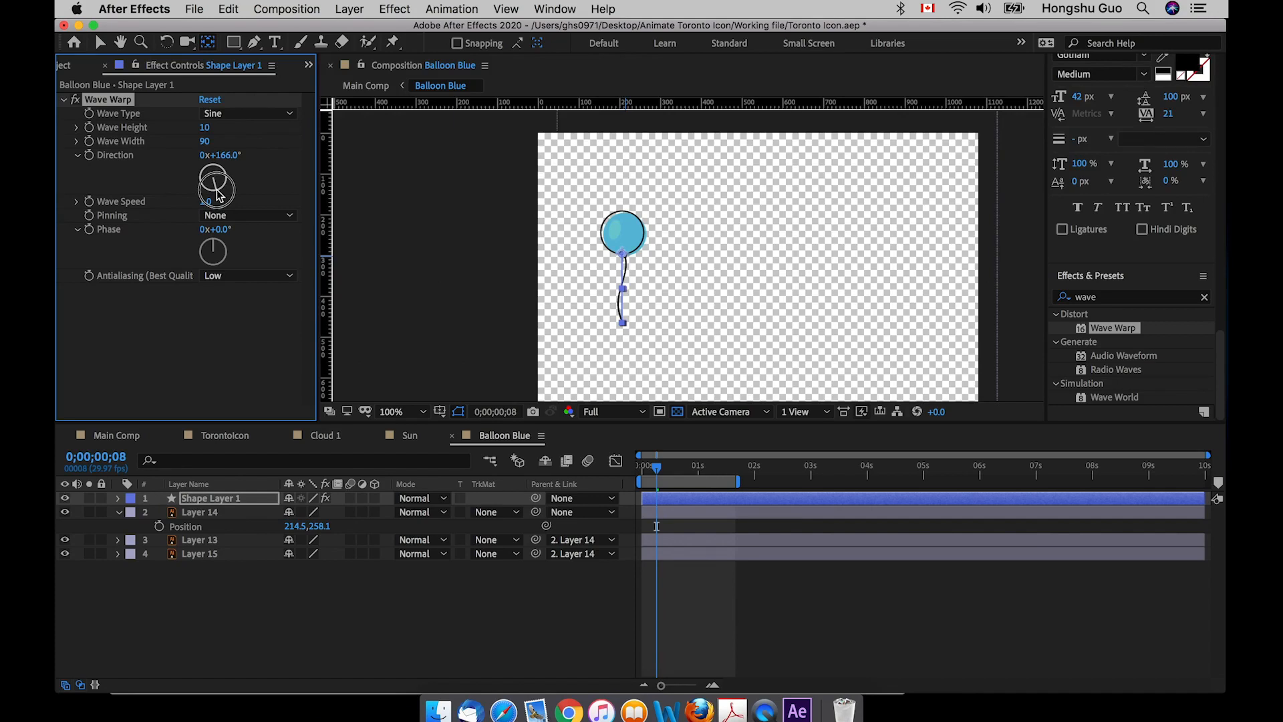
{"action": "left_click_drag", "start_coordinate": [218, 195], "coordinate": [223, 192]}
{"action": "left_click", "coordinate": [208, 203]}
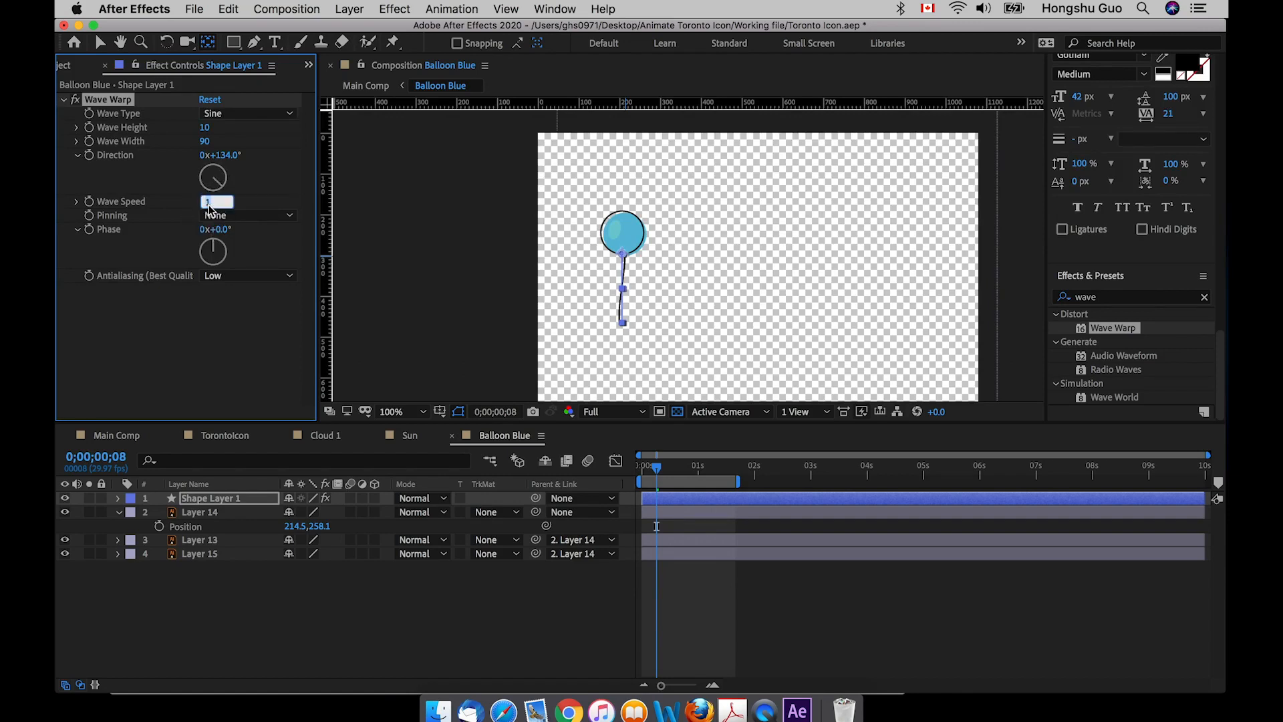
{"action": "type", "text": "0"}
{"action": "left_click", "coordinate": [160, 316]}
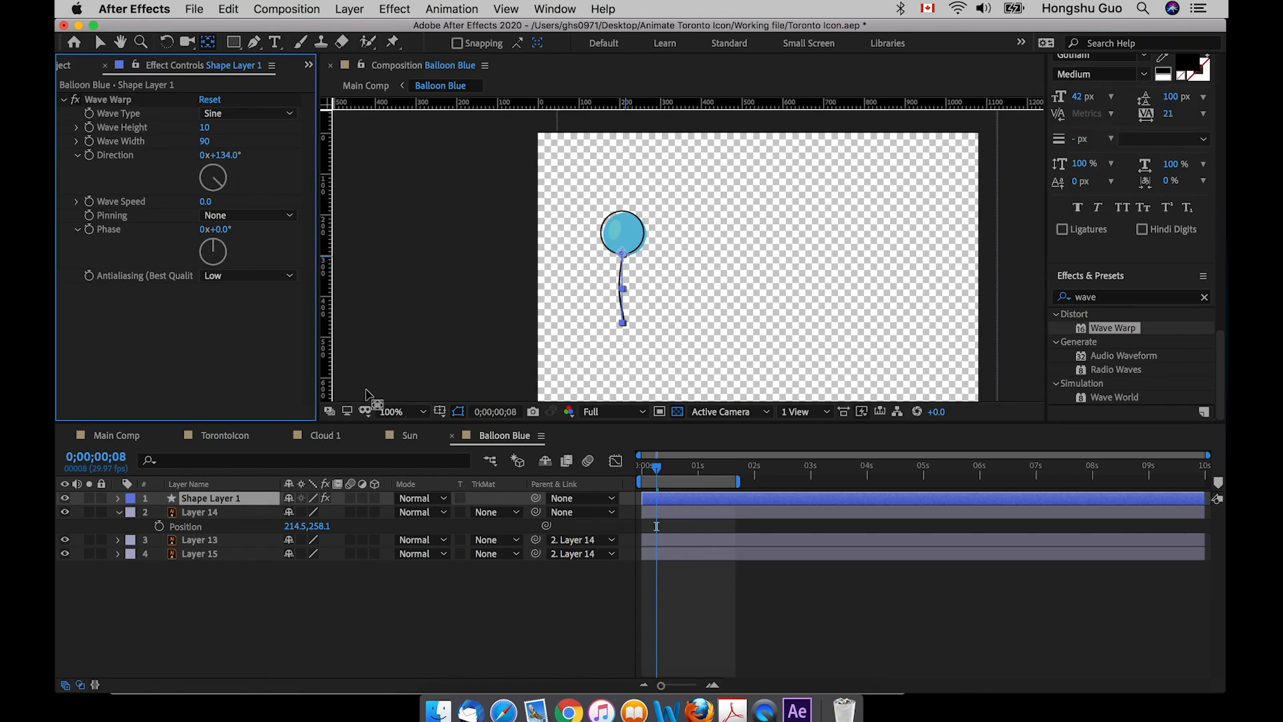
Add a Wave Warp Phase keyframe at 0;00;00;00 and reveal the string layer's keyframed properties in the timeline
{"action": "left_click_drag", "start_coordinate": [660, 473], "coordinate": [639, 472]}
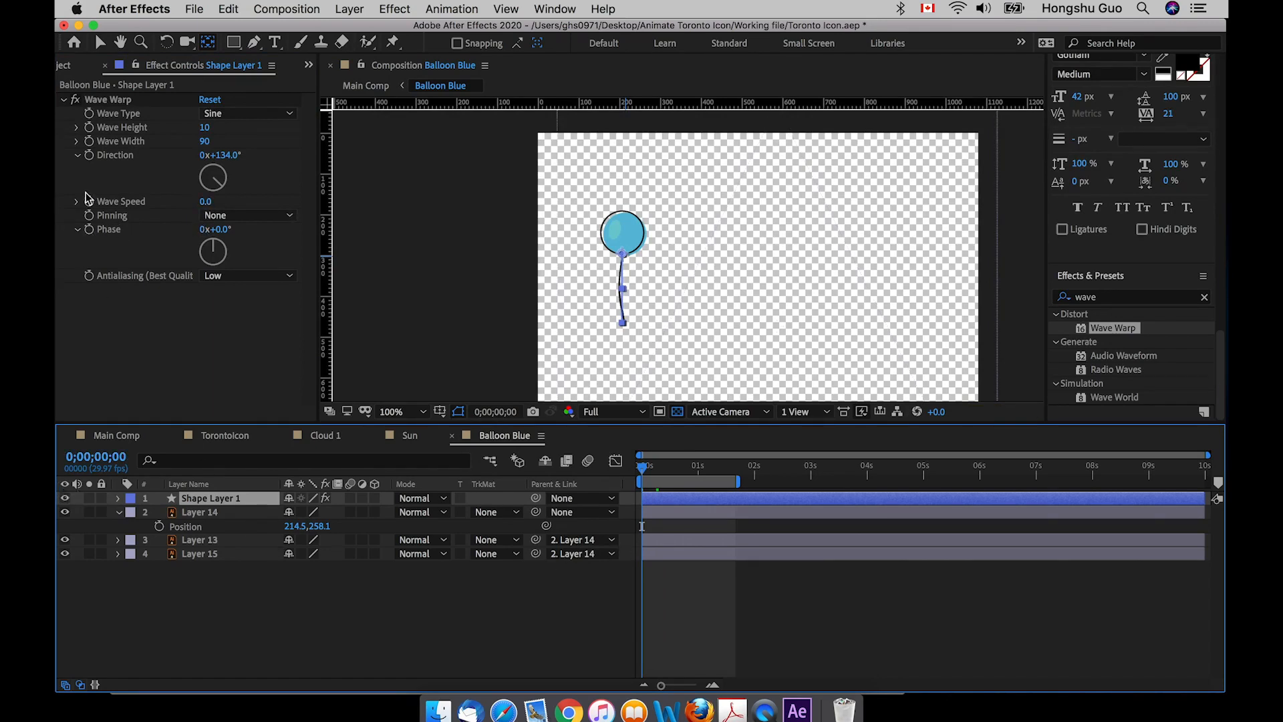
{"action": "left_click", "coordinate": [91, 233]}
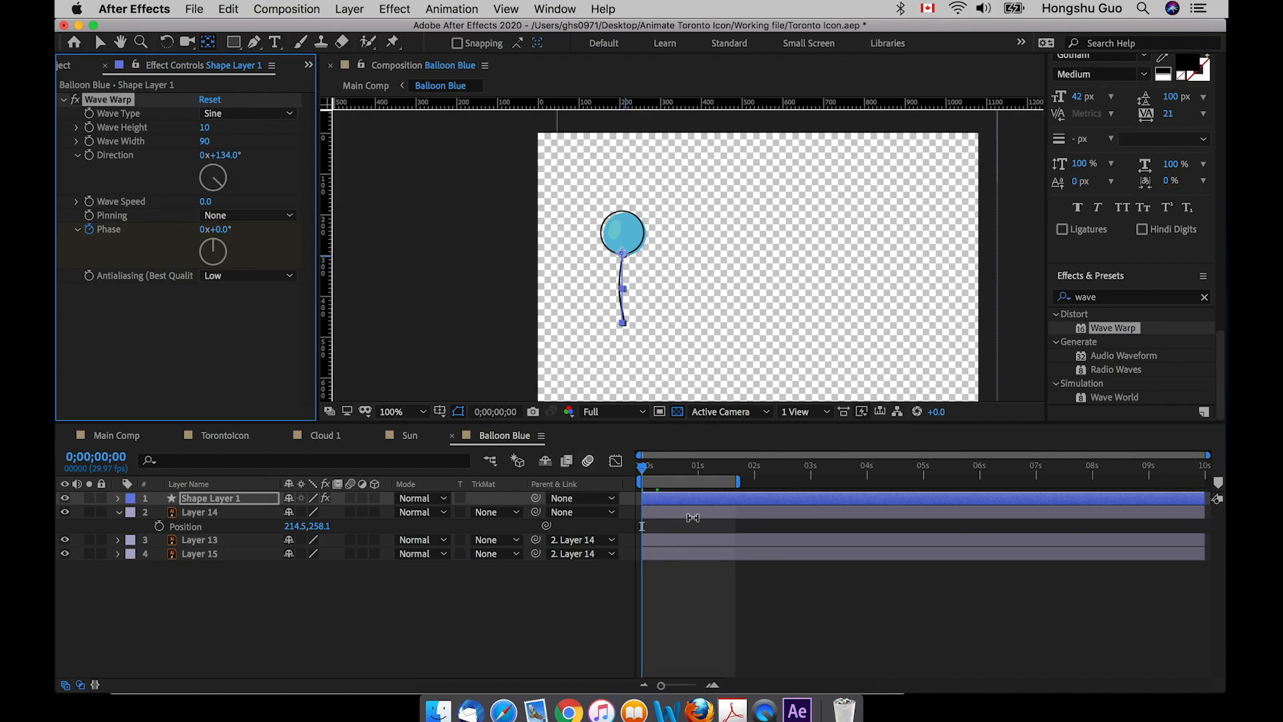
{"action": "key", "text": "u"}
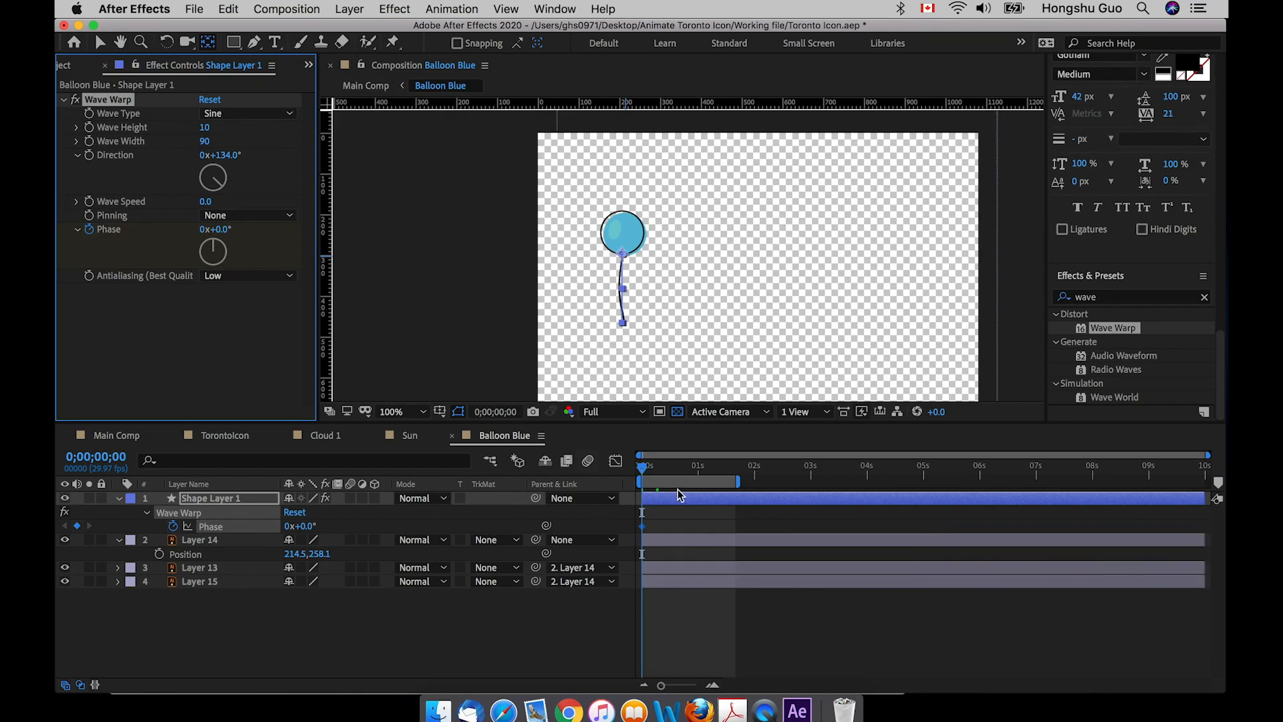
Keyframe the string's Wave Warp Phase at -1x at 0;00;01;00 and move that keyframe out to about 8 seconds
{"action": "left_click_drag", "start_coordinate": [667, 470], "coordinate": [700, 470]}
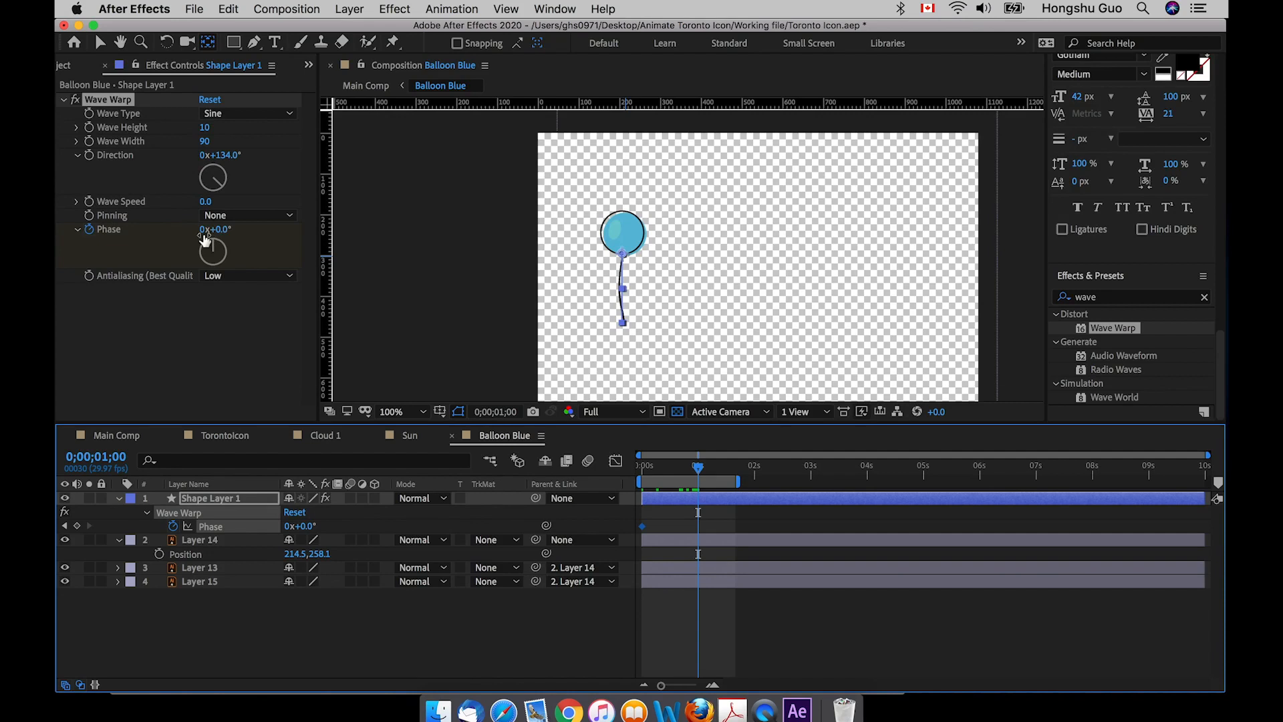
{"action": "left_click", "coordinate": [222, 250]}
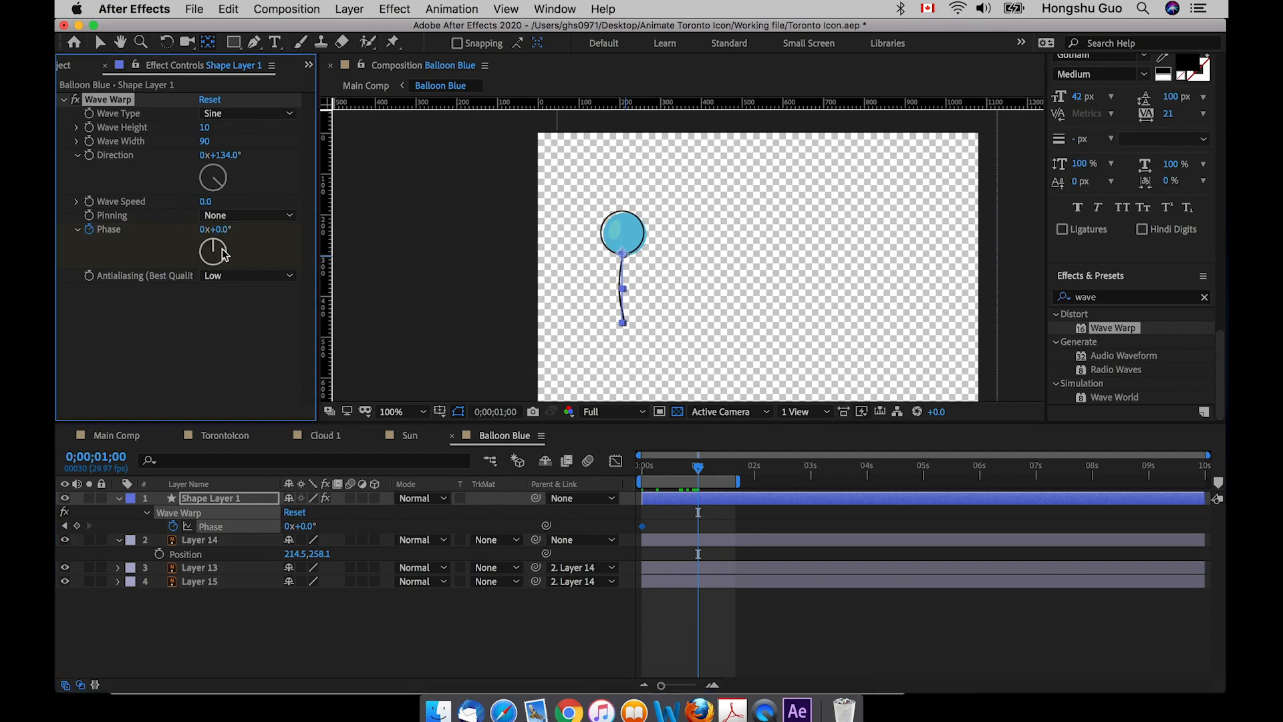
{"action": "left_click", "coordinate": [203, 230]}
{"action": "type", "text": "-1"}
{"action": "left_click", "coordinate": [217, 332]}
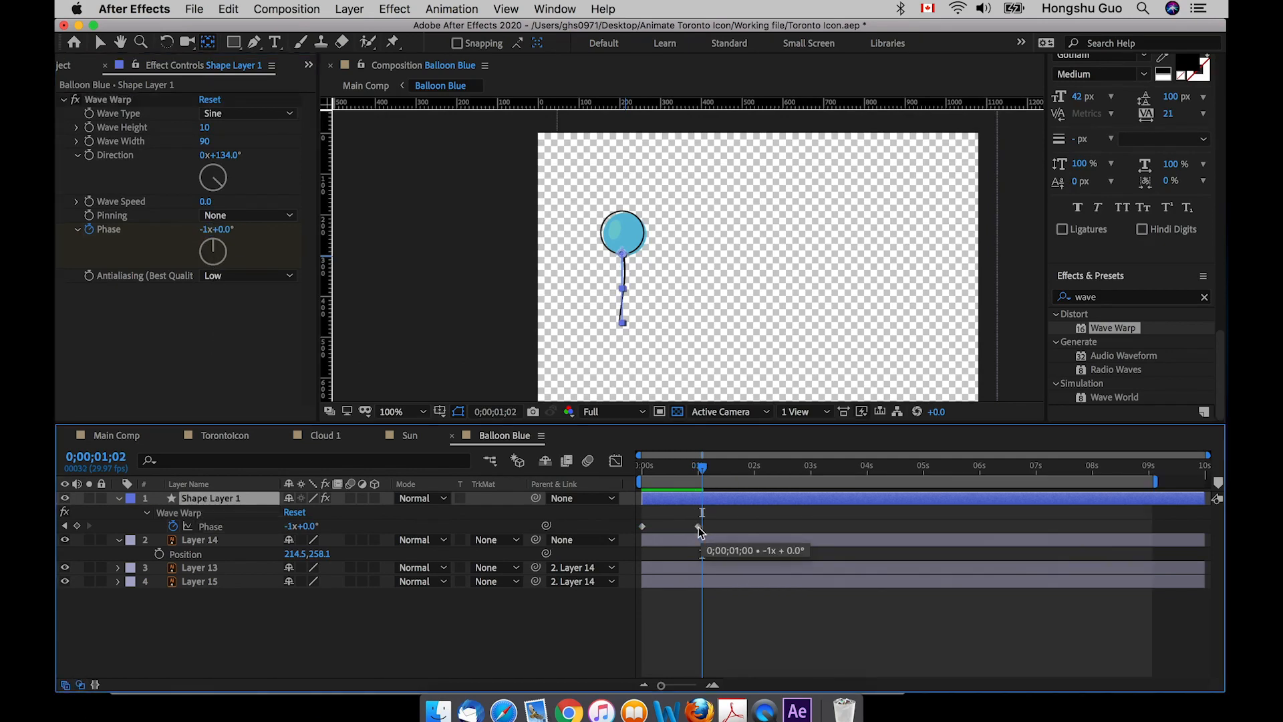
{"action": "left_click_drag", "start_coordinate": [699, 526], "coordinate": [1099, 526]}
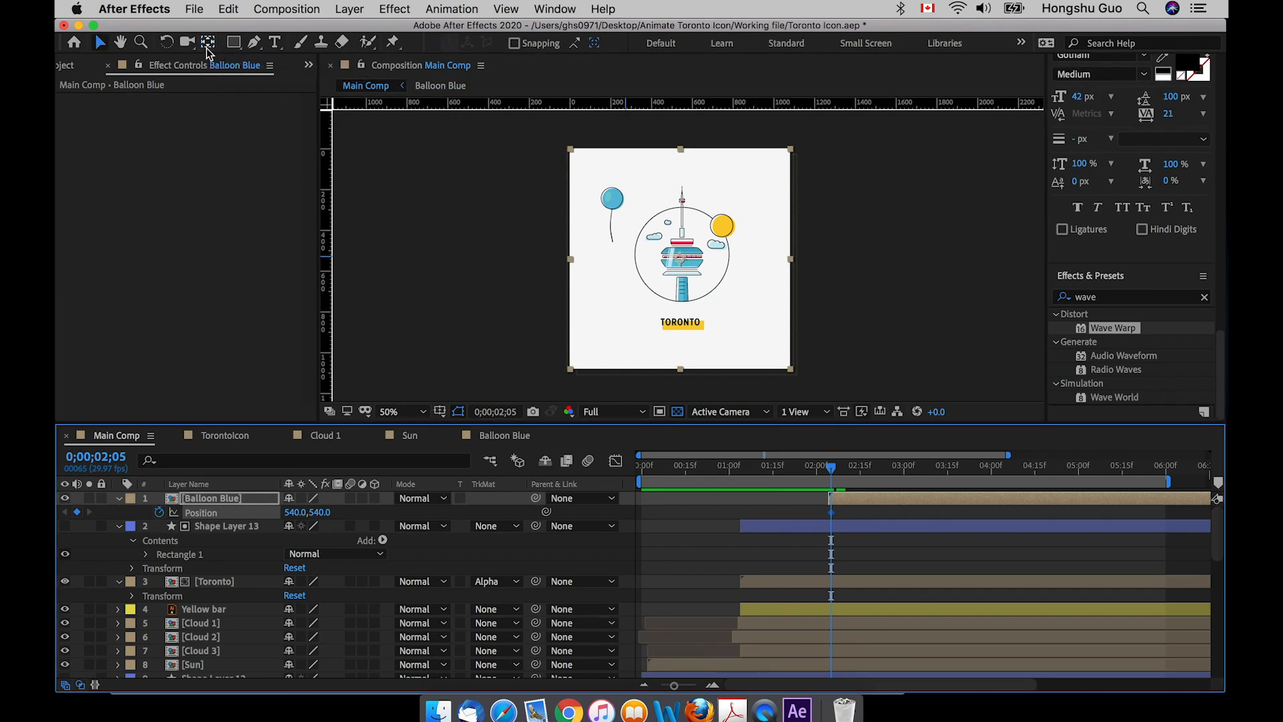
Move the Balloon Blue layer's anchor point onto the balloon and set its starting Position to 212, 1177, below the artwork, at 0;00;02;05
{"action": "left_click", "coordinate": [207, 47]}
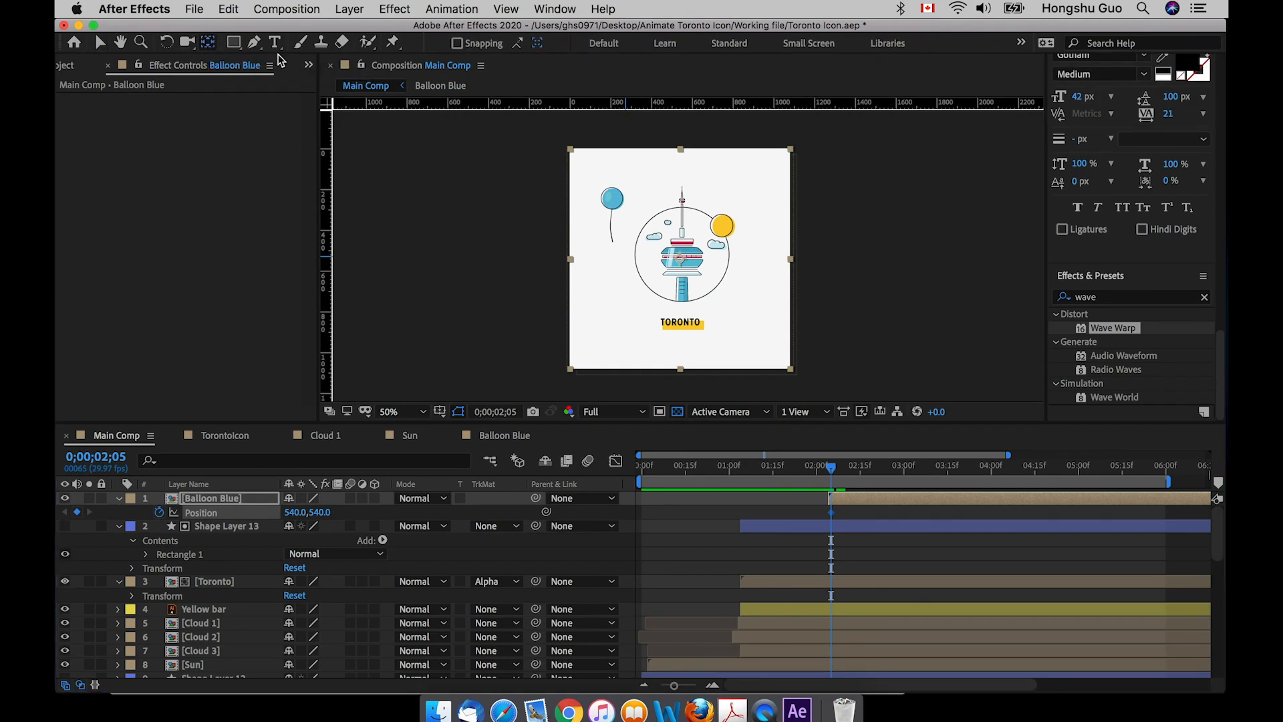
{"action": "left_click_drag", "start_coordinate": [683, 266], "coordinate": [612, 198]}
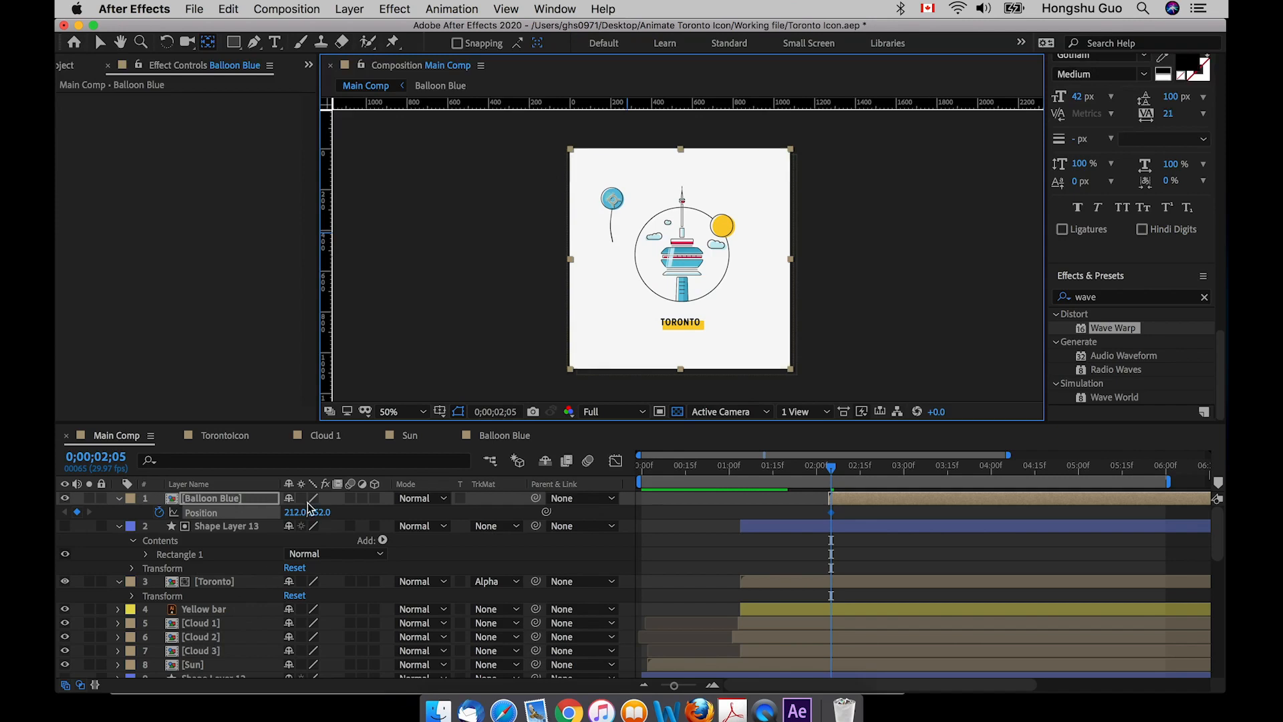
{"action": "left_click_drag", "start_coordinate": [322, 513], "coordinate": [707, 491]}
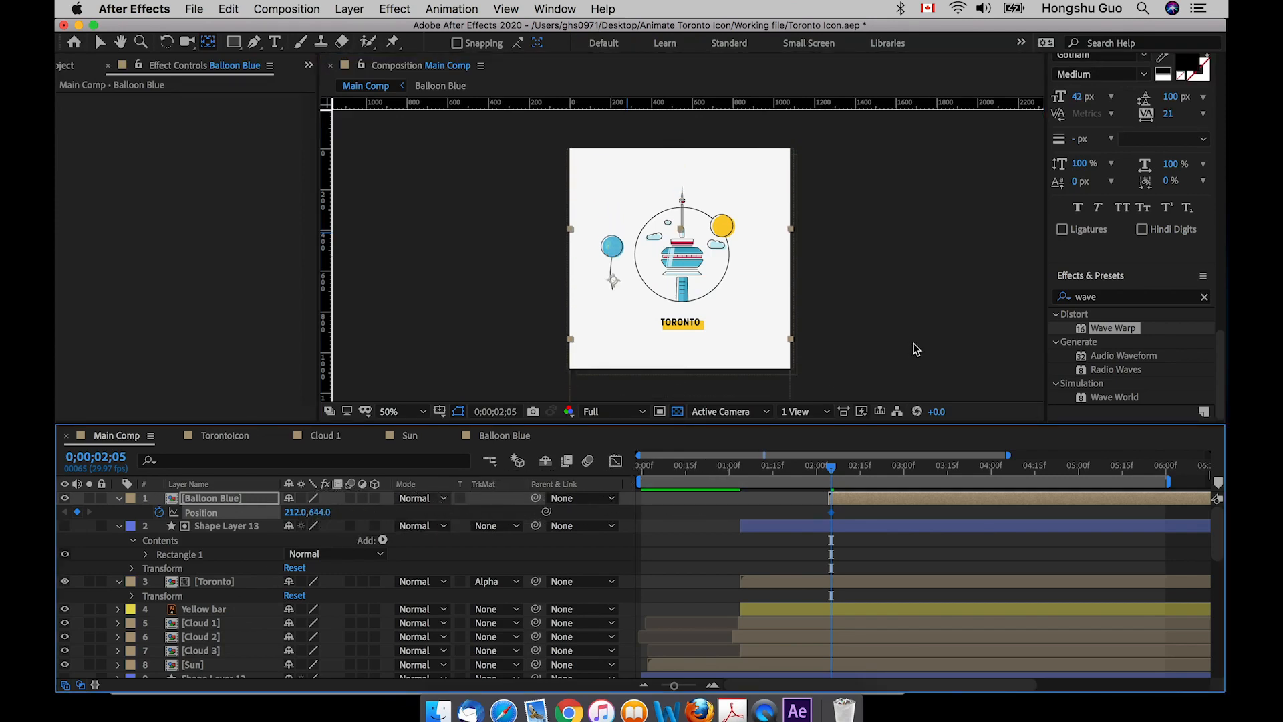
{"action": "left_click_drag", "start_coordinate": [321, 512], "coordinate": [444, 508]}
Keyframe the blue balloon at 0;00;04;00 above the artwork, at a Position of about 284, -259
{"action": "left_click_drag", "start_coordinate": [681, 461], "coordinate": [989, 471]}
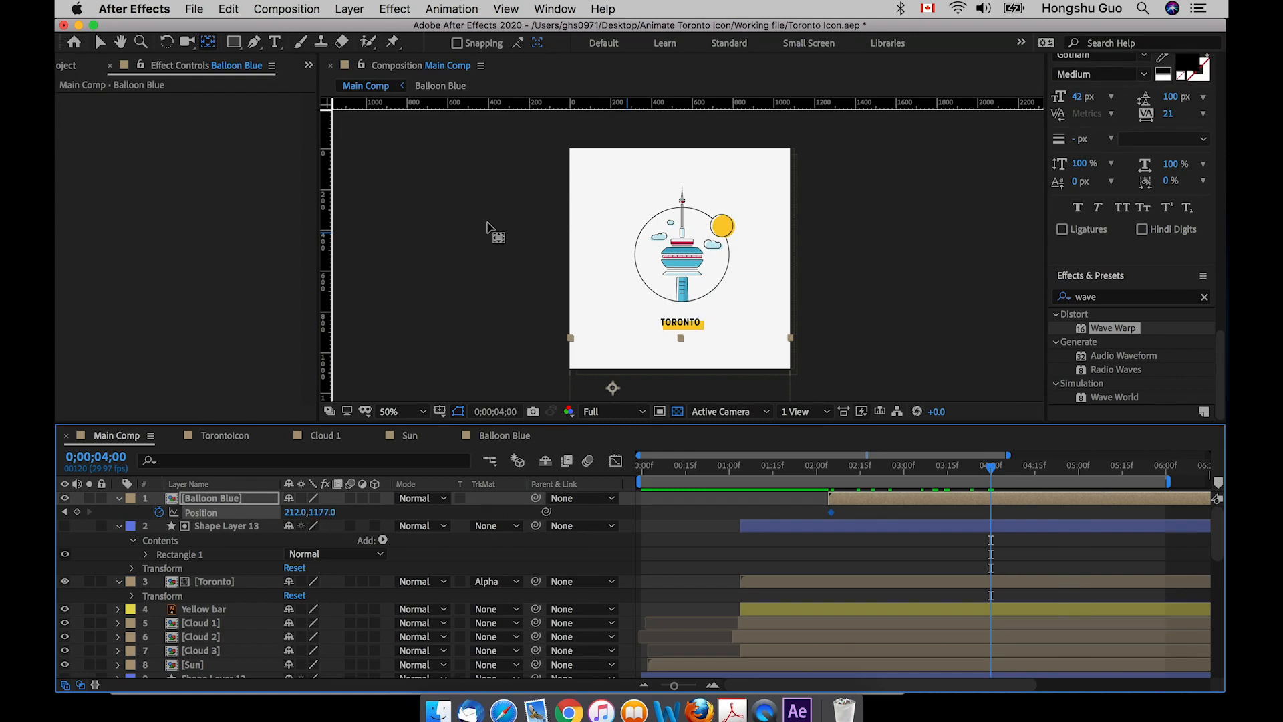
{"action": "key", "text": "v"}
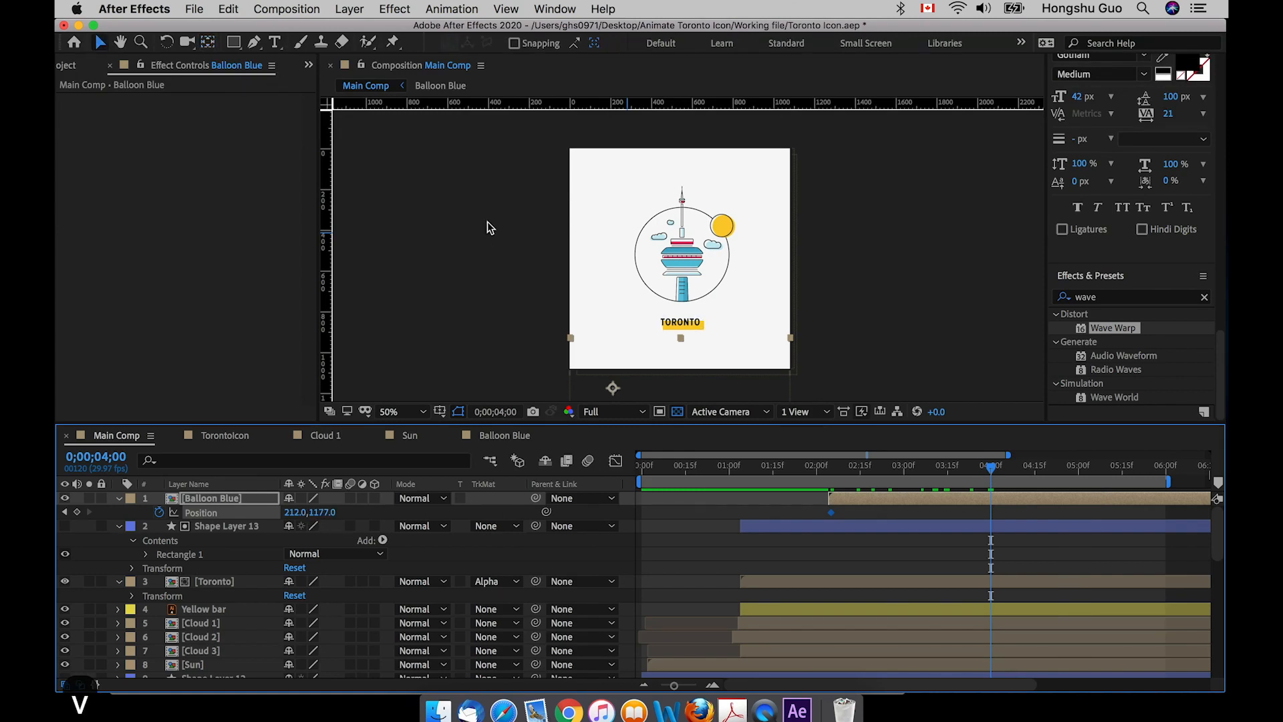
{"action": "left_click_drag", "start_coordinate": [616, 385], "coordinate": [639, 94]}
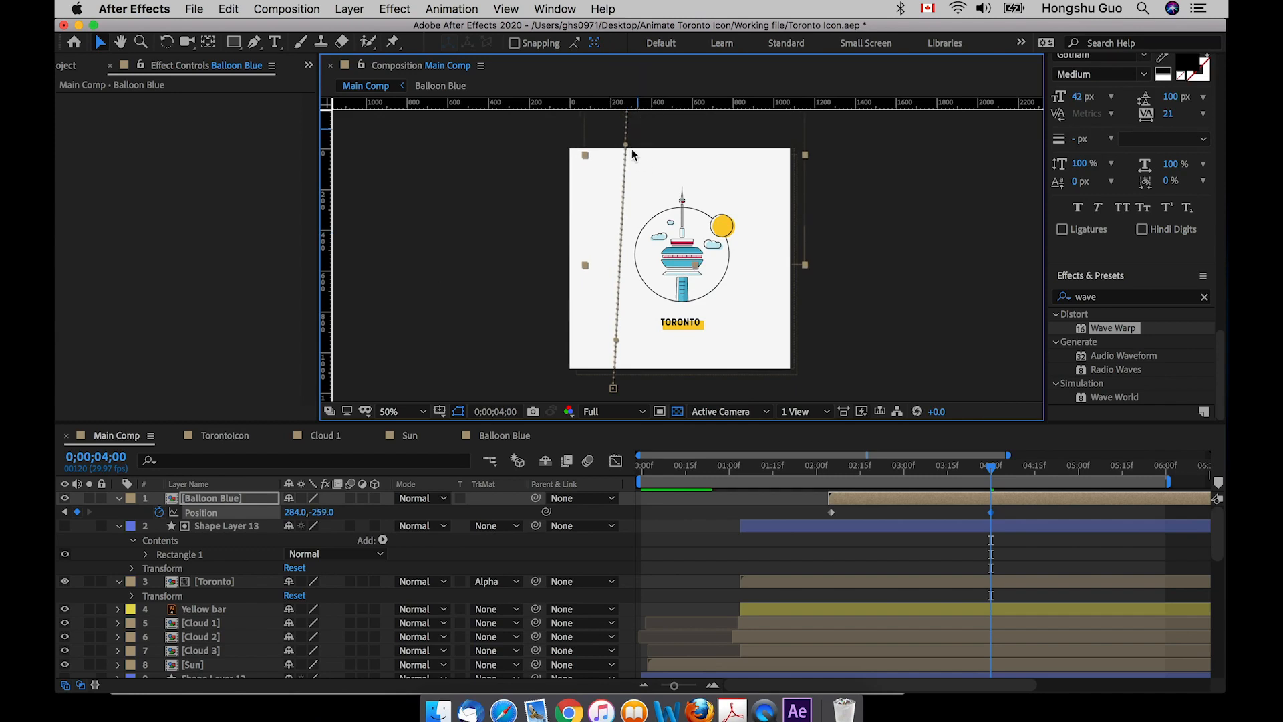
Bend the blue balloon's motion path into a gentle S-curve and shift its end point to about 256, -255
{"action": "left_click_drag", "start_coordinate": [624, 151], "coordinate": [629, 194]}
{"action": "key", "text": "comma"}
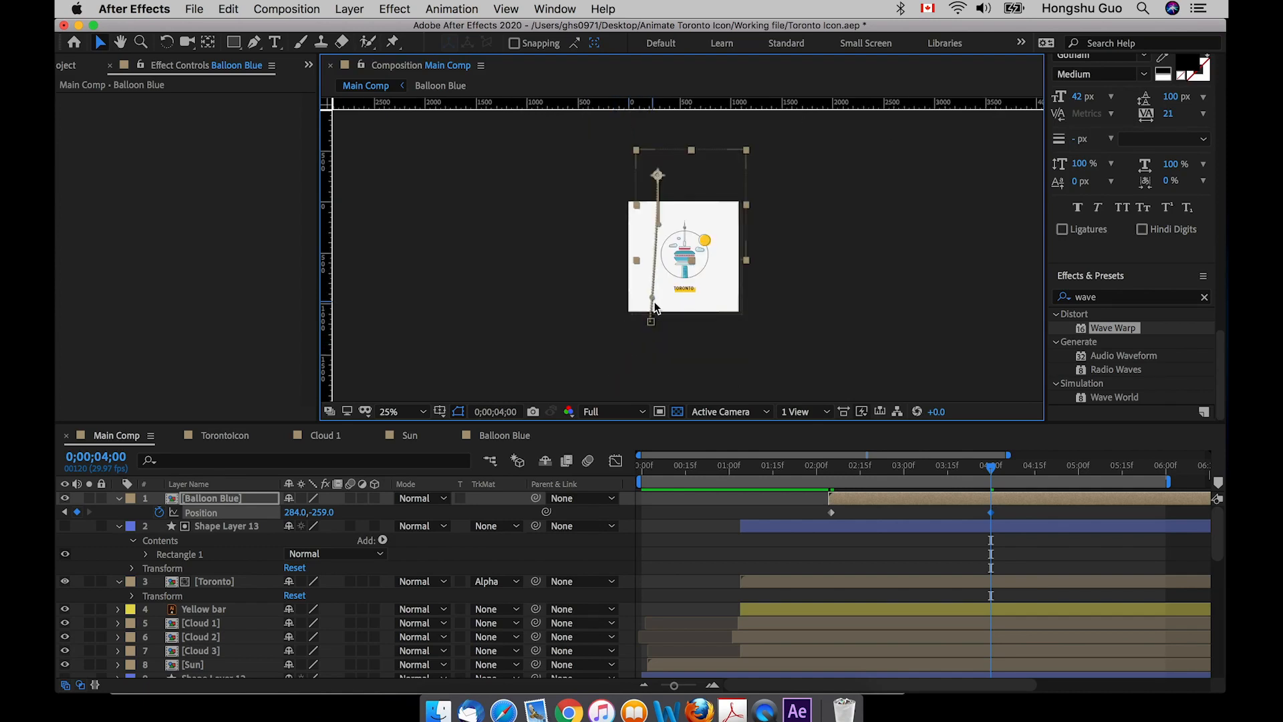
{"action": "key", "text": "super+equal"}
{"action": "left_click_drag", "start_coordinate": [616, 339], "coordinate": [608, 284]}
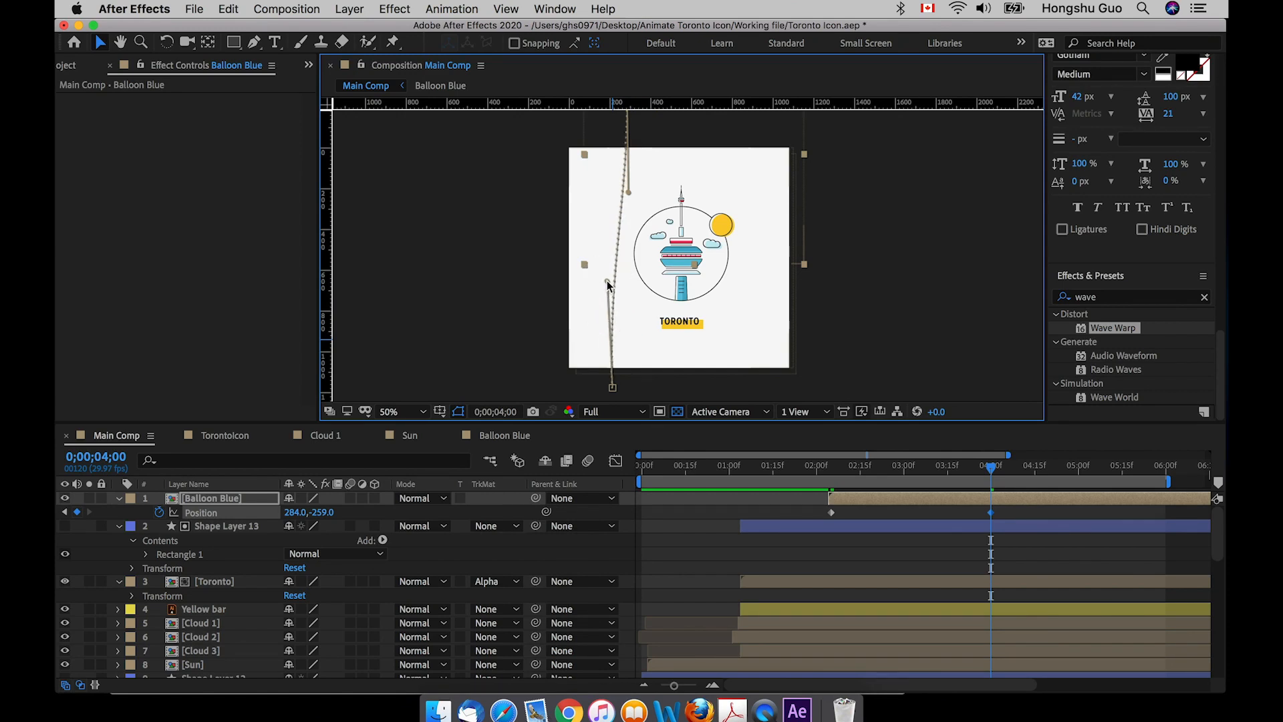
{"action": "scroll", "coordinate": [632, 200], "scroll_direction": "up", "scroll_amount": 5}
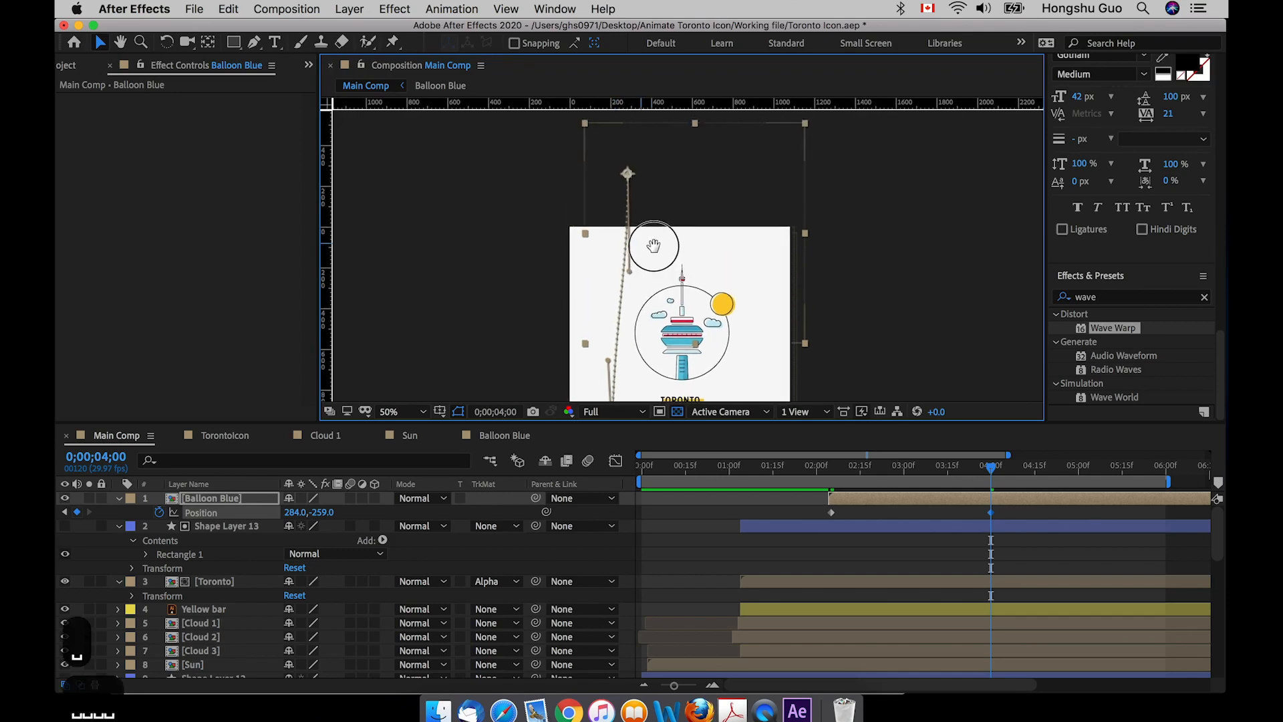
{"action": "left_click_drag", "start_coordinate": [628, 175], "coordinate": [623, 176]}
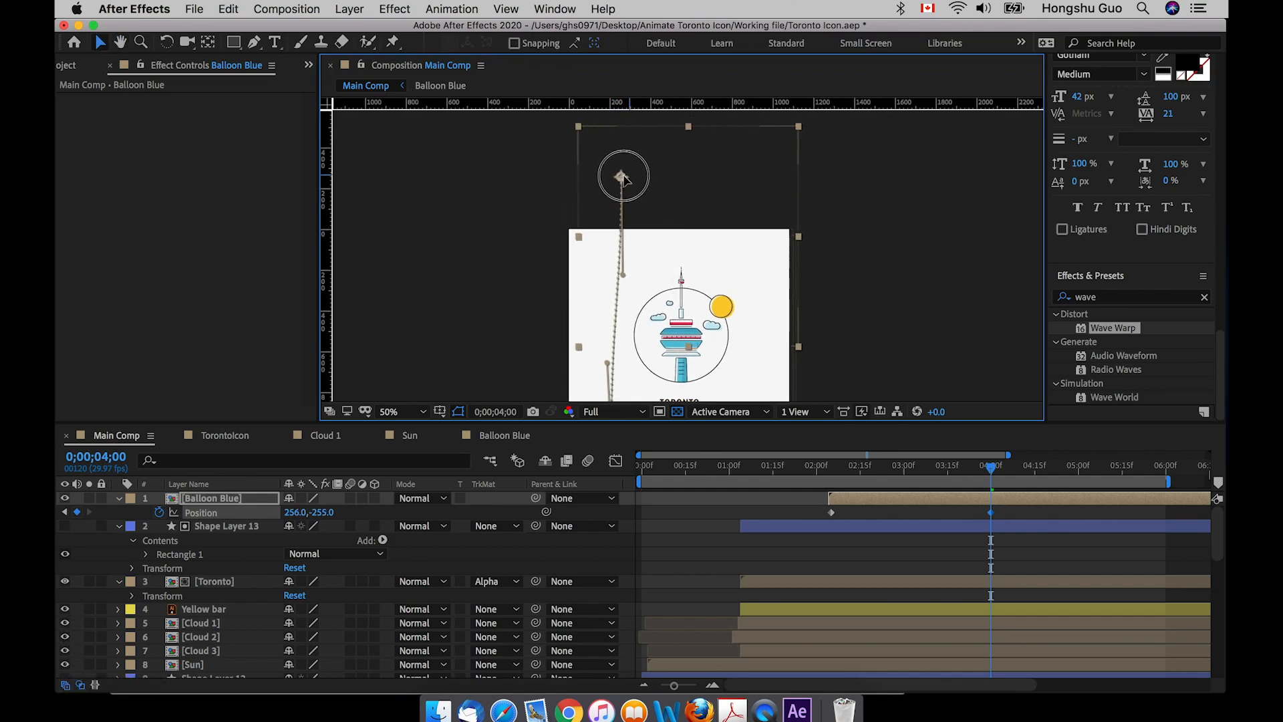
{"action": "key", "text": "space"}
{"action": "left_click_drag", "start_coordinate": [751, 340], "coordinate": [725, 293]}
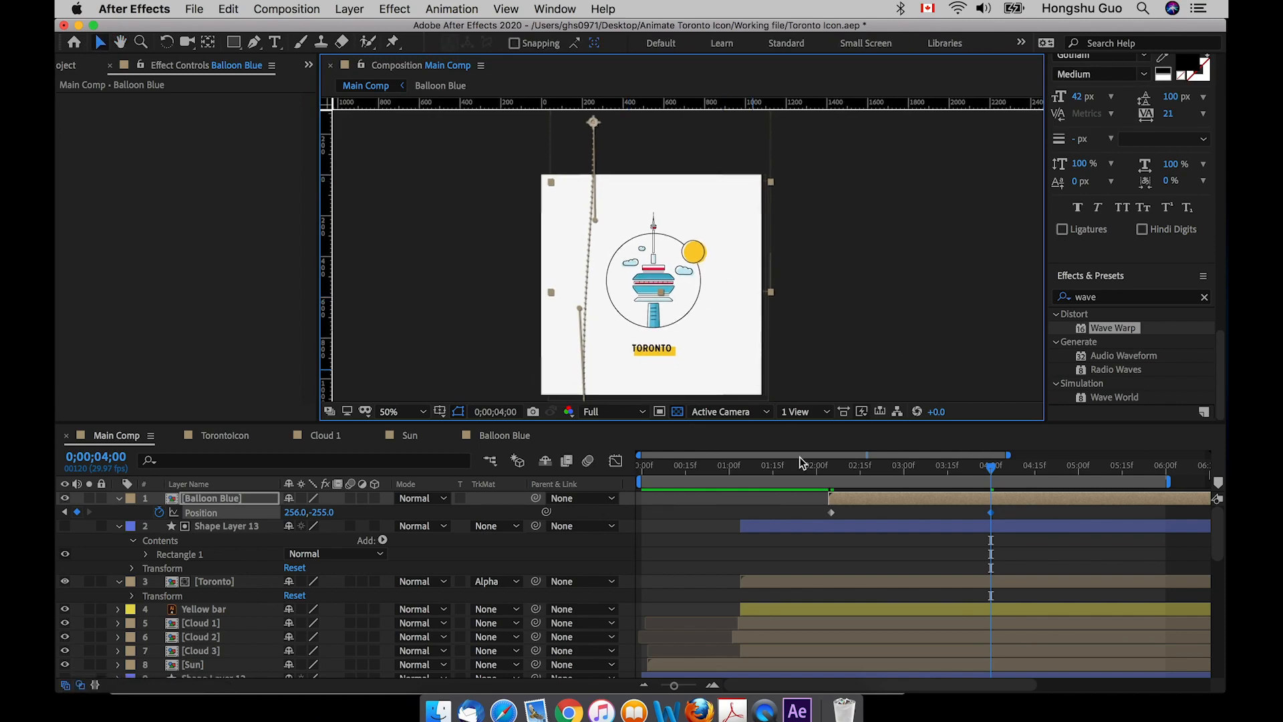
Preview the blue balloon's rise from about 0;00;02;04 and examine the string against the balloon around 0;00;03;04
{"action": "left_click", "coordinate": [829, 476]}
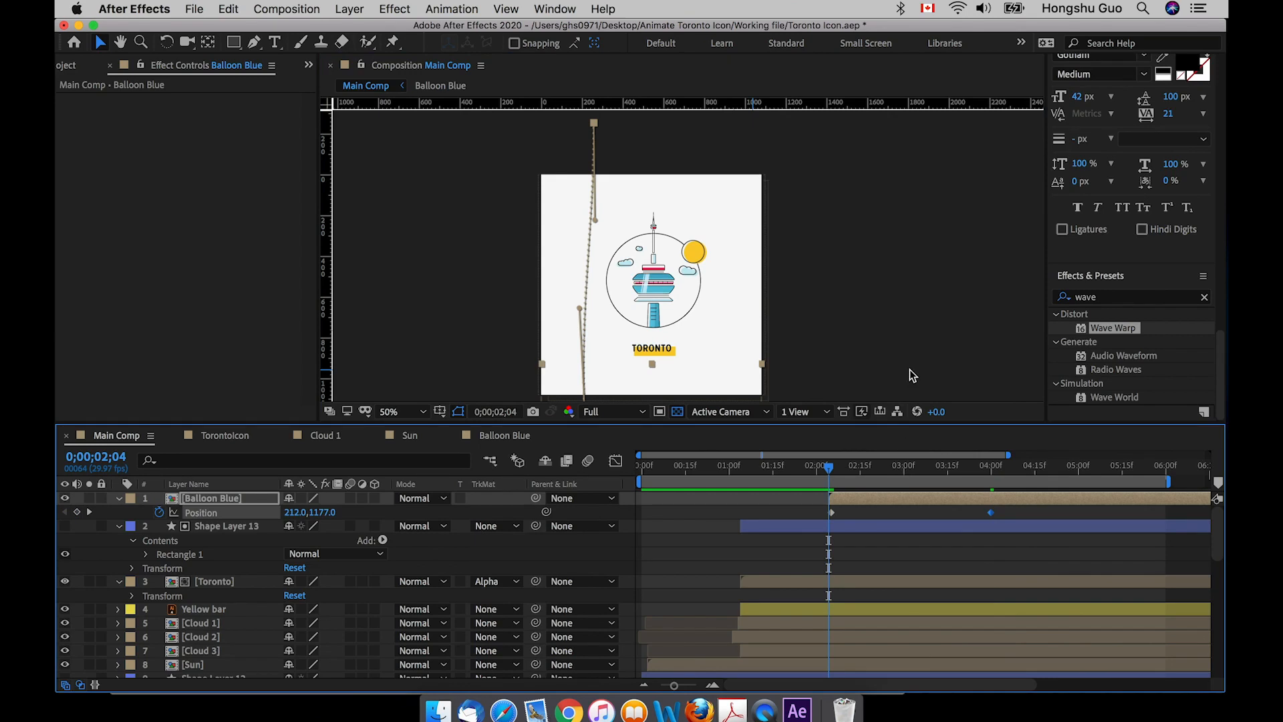
{"action": "key", "text": "space"}
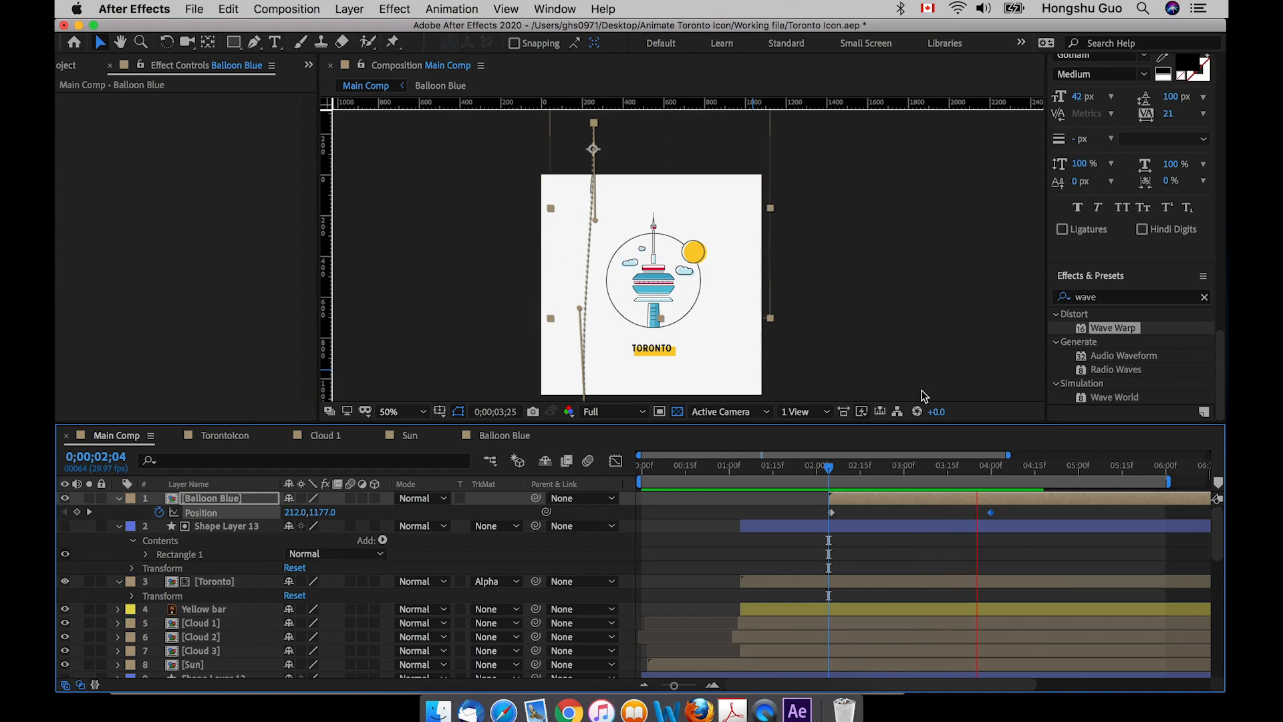
{"action": "left_click", "coordinate": [905, 538]}
{"action": "left_click", "coordinate": [817, 466]}
{"action": "key", "text": "space"}
{"action": "left_click", "coordinate": [831, 474]}
{"action": "left_click_drag", "start_coordinate": [831, 474], "coordinate": [917, 472]}
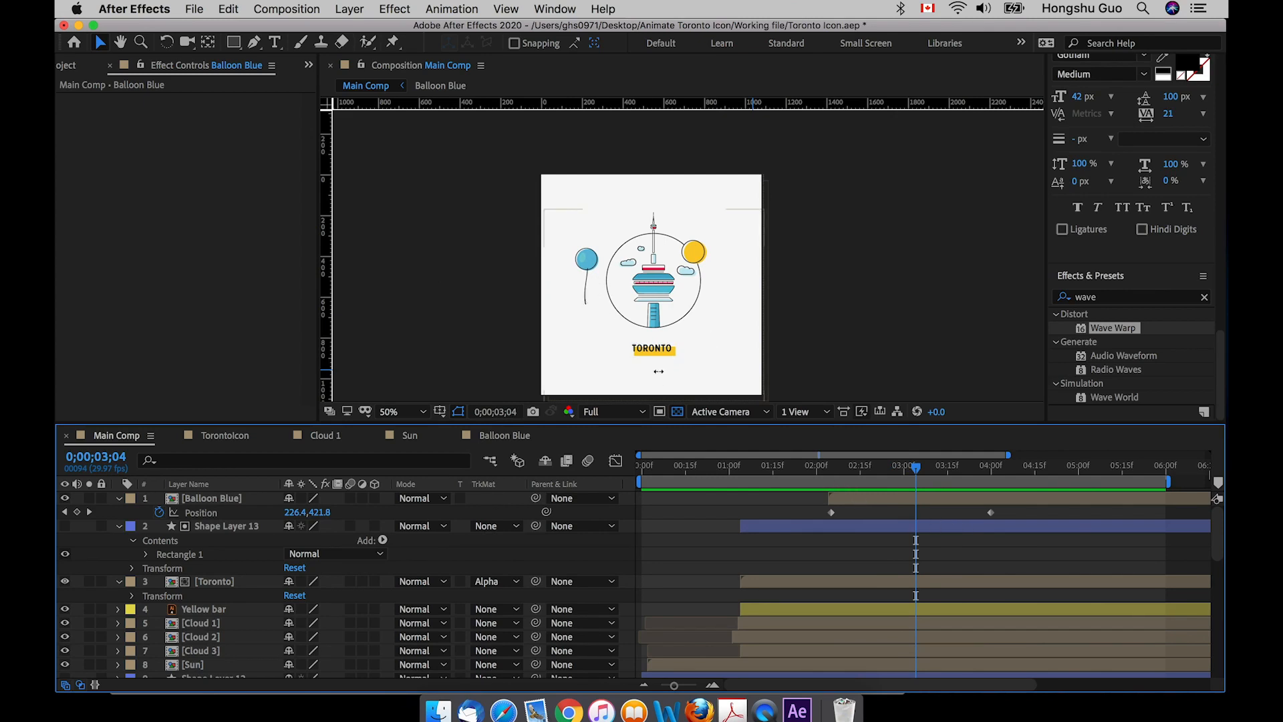
Open the Balloon Blue precomp and move the string's Shape Layer 1 beneath all the balloon layers
{"action": "double_click", "coordinate": [892, 503]}
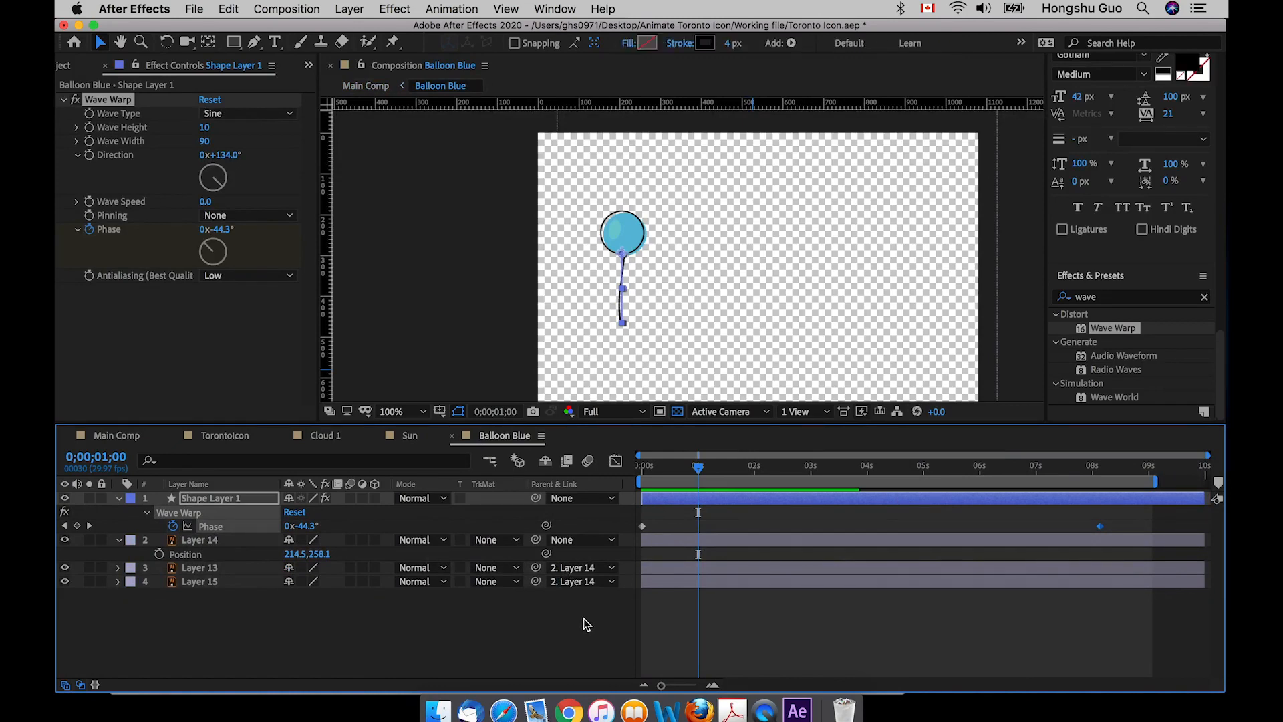
{"action": "left_click", "coordinate": [205, 502]}
{"action": "left_click", "coordinate": [258, 615]}
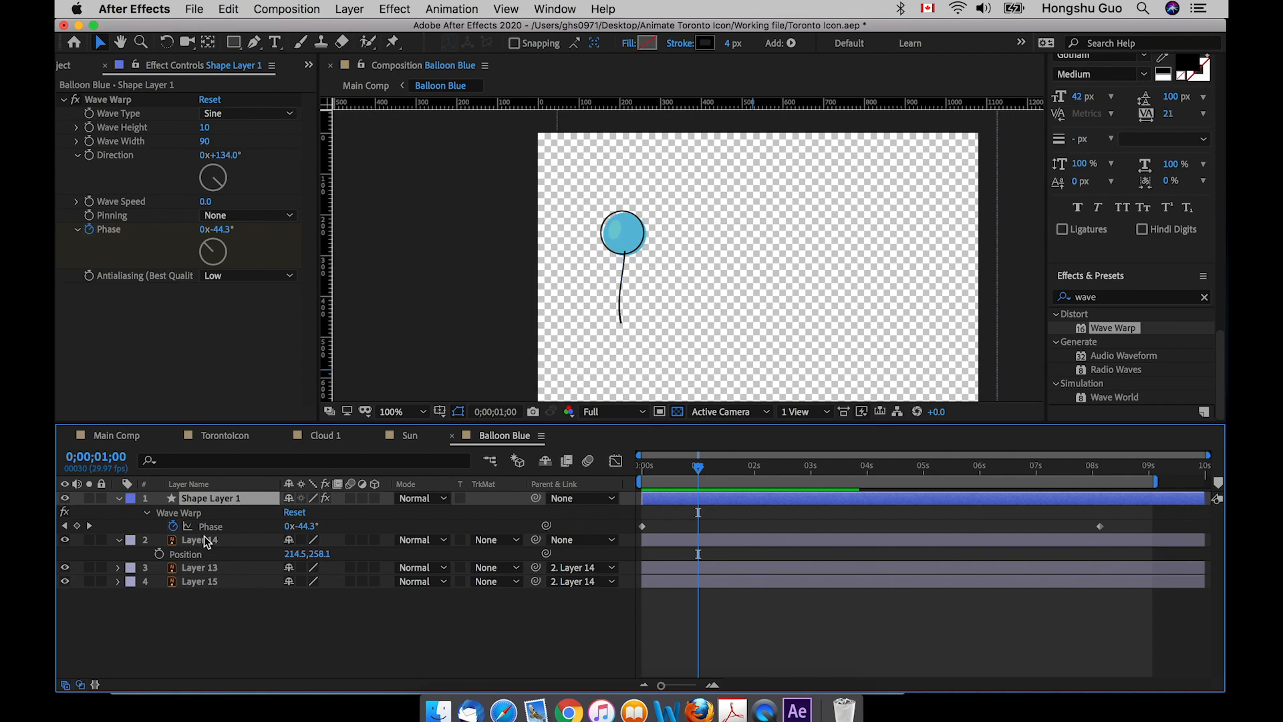
{"action": "left_click", "coordinate": [210, 503]}
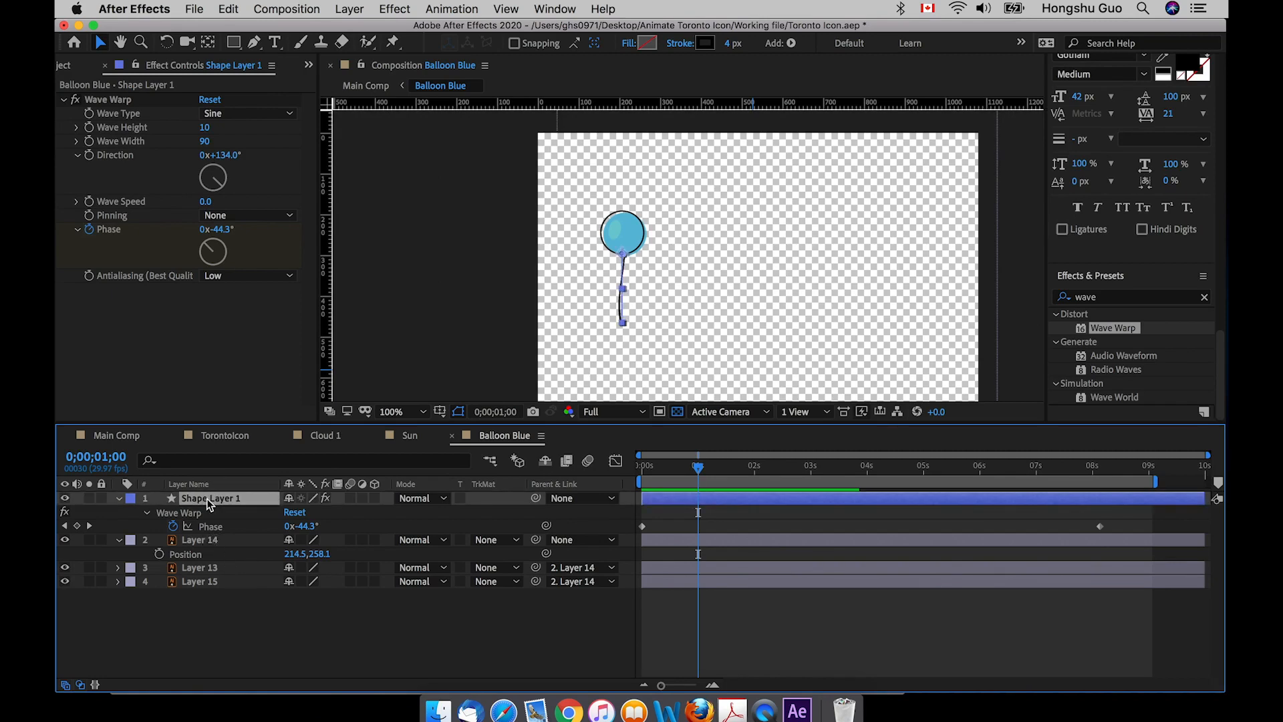
{"action": "left_click_drag", "start_coordinate": [209, 501], "coordinate": [209, 601]}
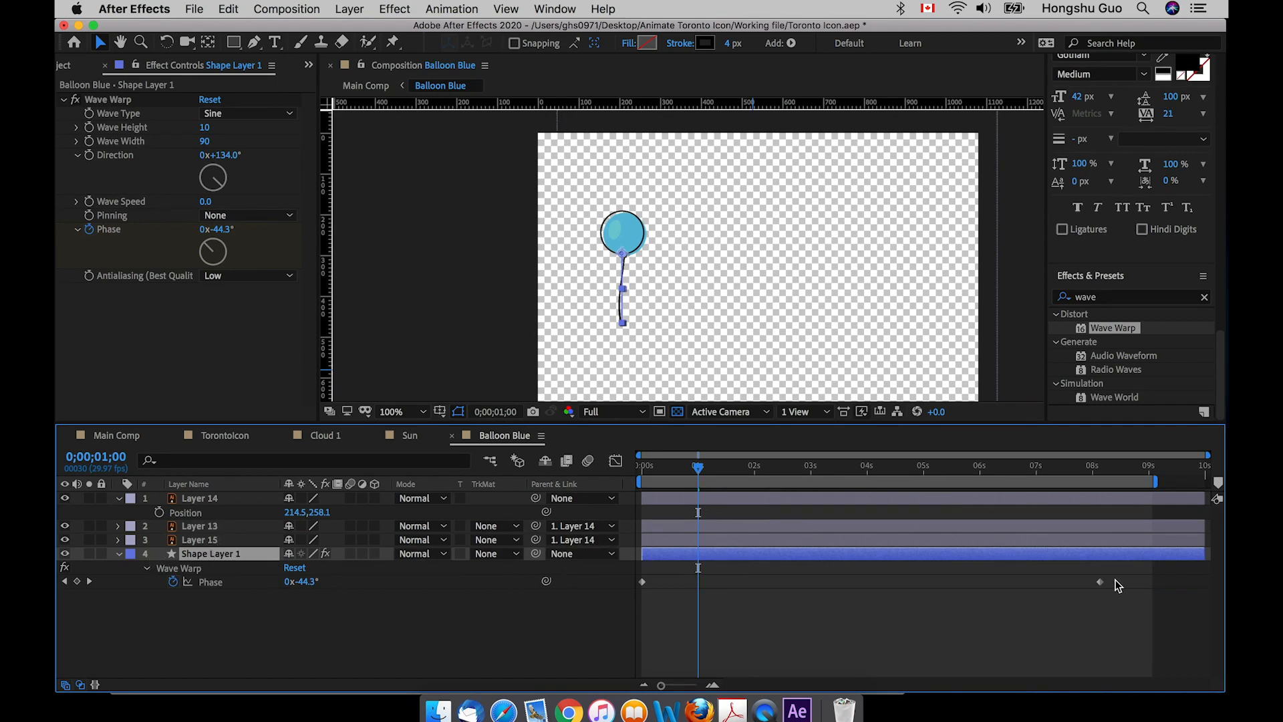
Move the string's ending Wave Warp Phase keyframe to just past 4 seconds and preview the animation in Main Comp
{"action": "left_click_drag", "start_coordinate": [1100, 583], "coordinate": [881, 583]}
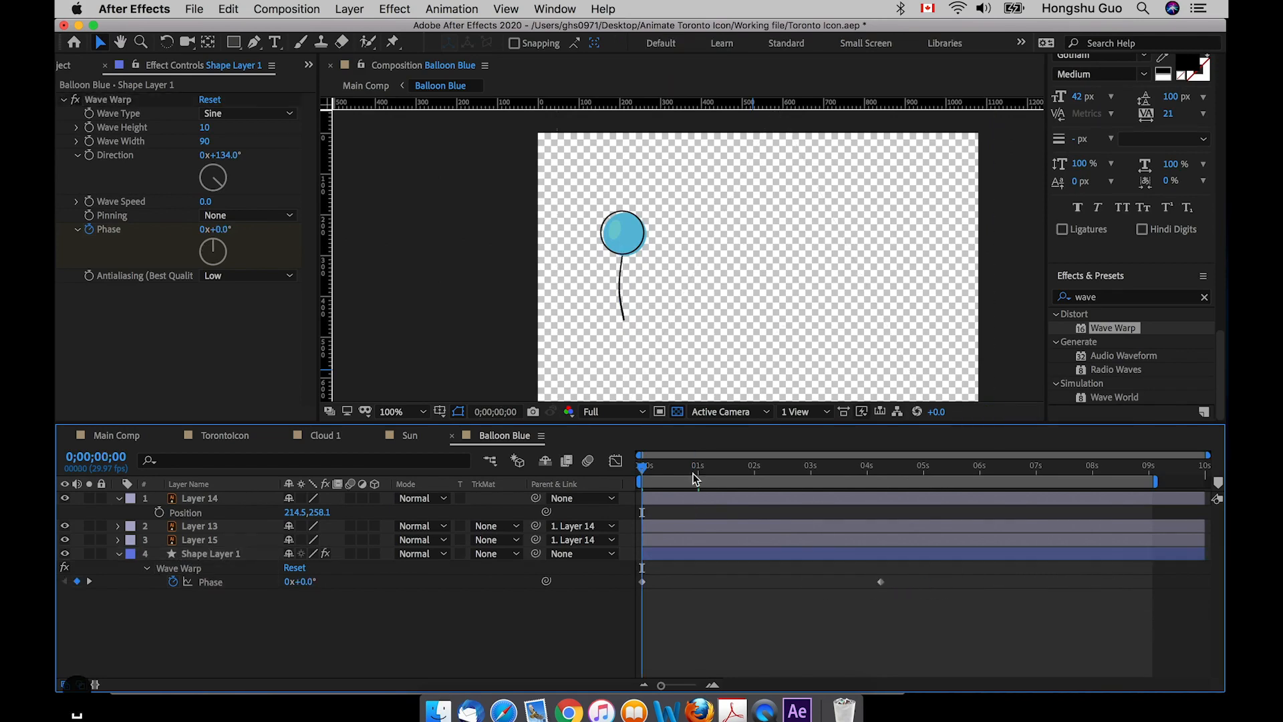
{"action": "key", "text": "space"}
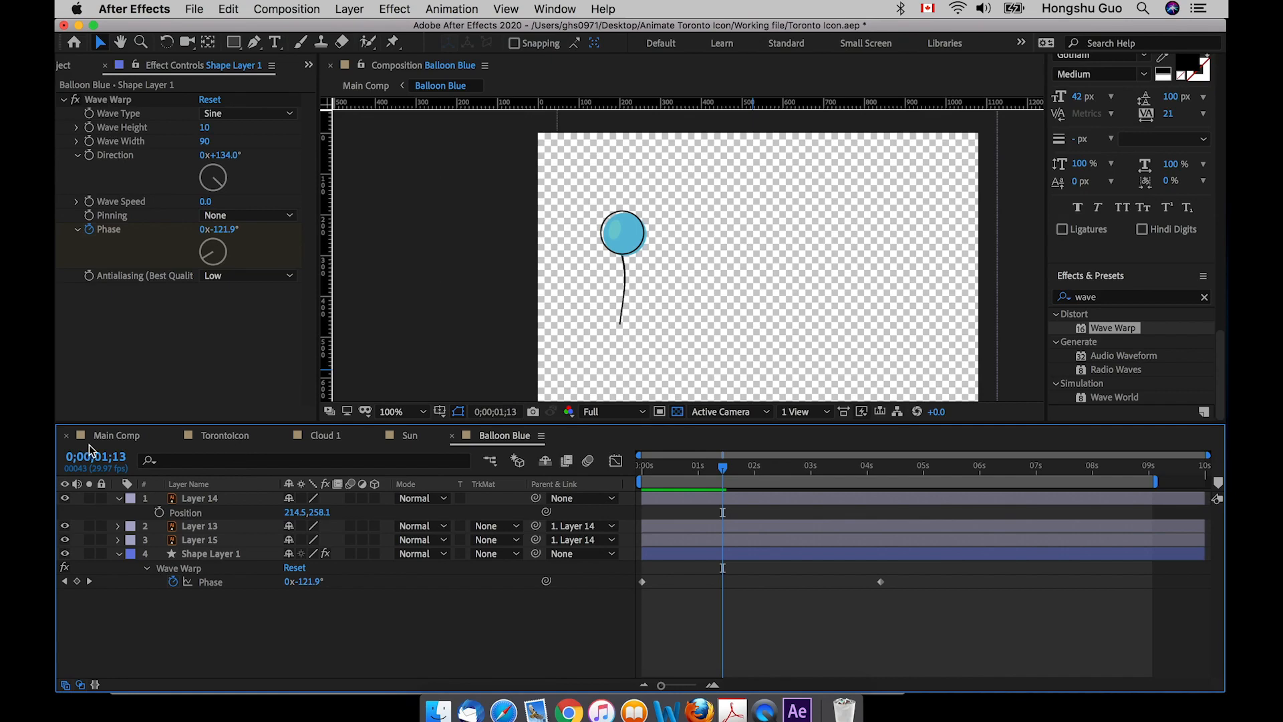
{"action": "left_click", "coordinate": [490, 462]}
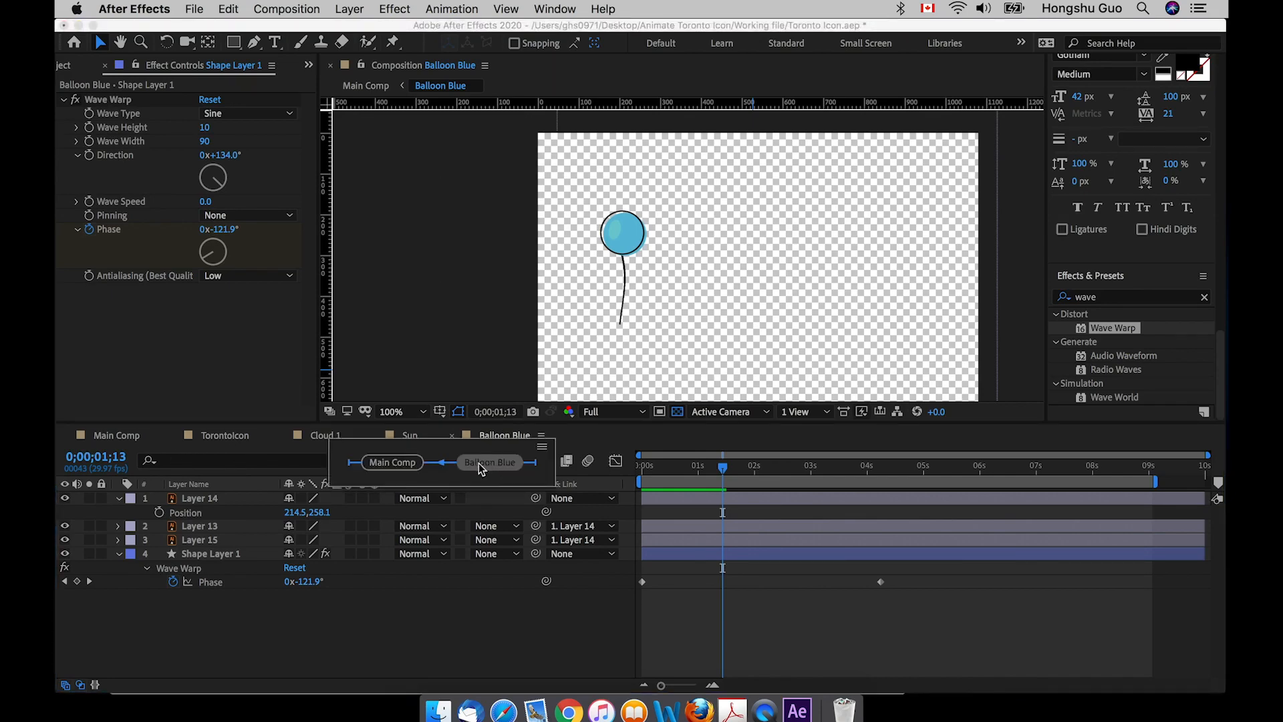
{"action": "left_click", "coordinate": [394, 468]}
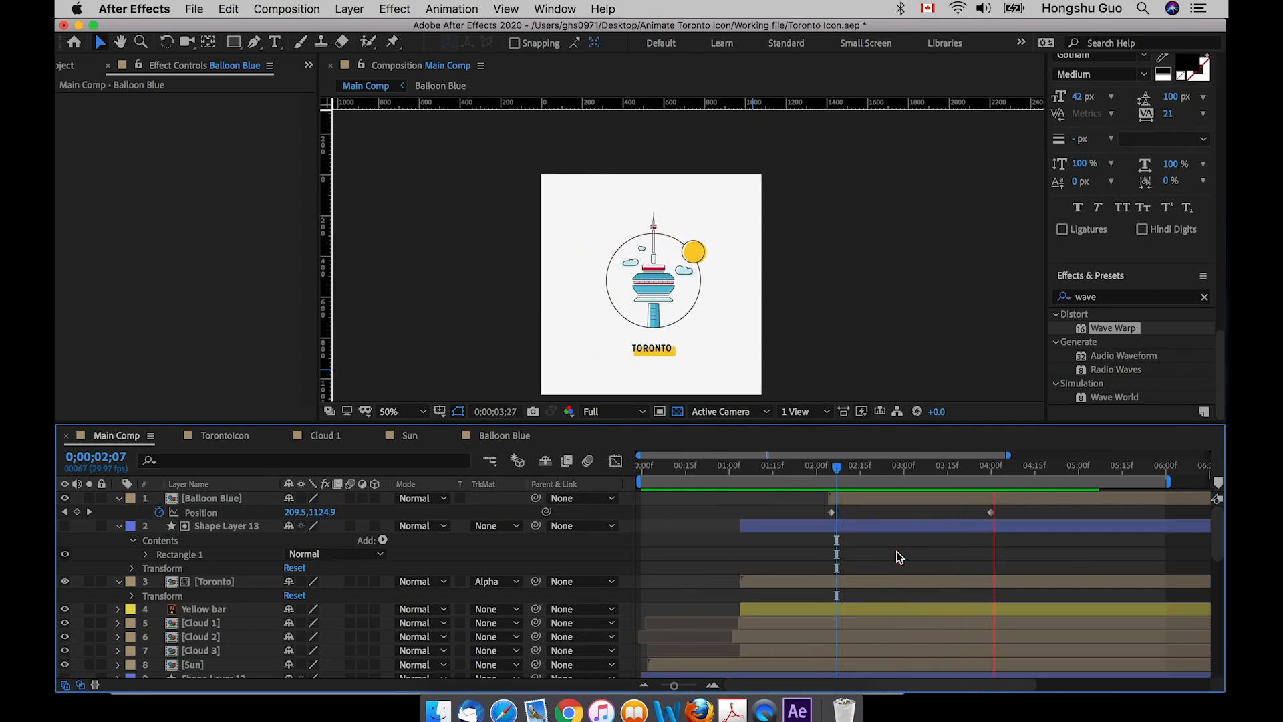
{"action": "key", "text": "space"}
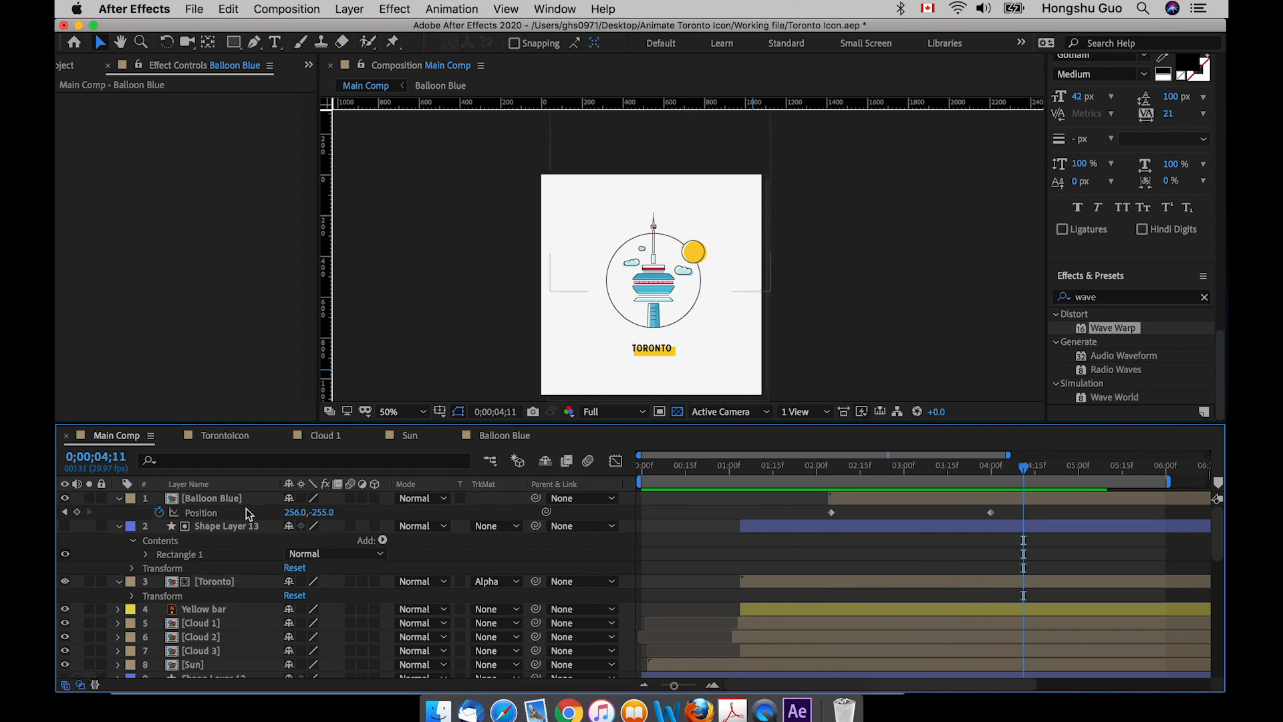
Add the Ballon Yellow precomp to Main Comp as a layer above Balloon Blue
{"action": "left_click", "coordinate": [236, 500]}
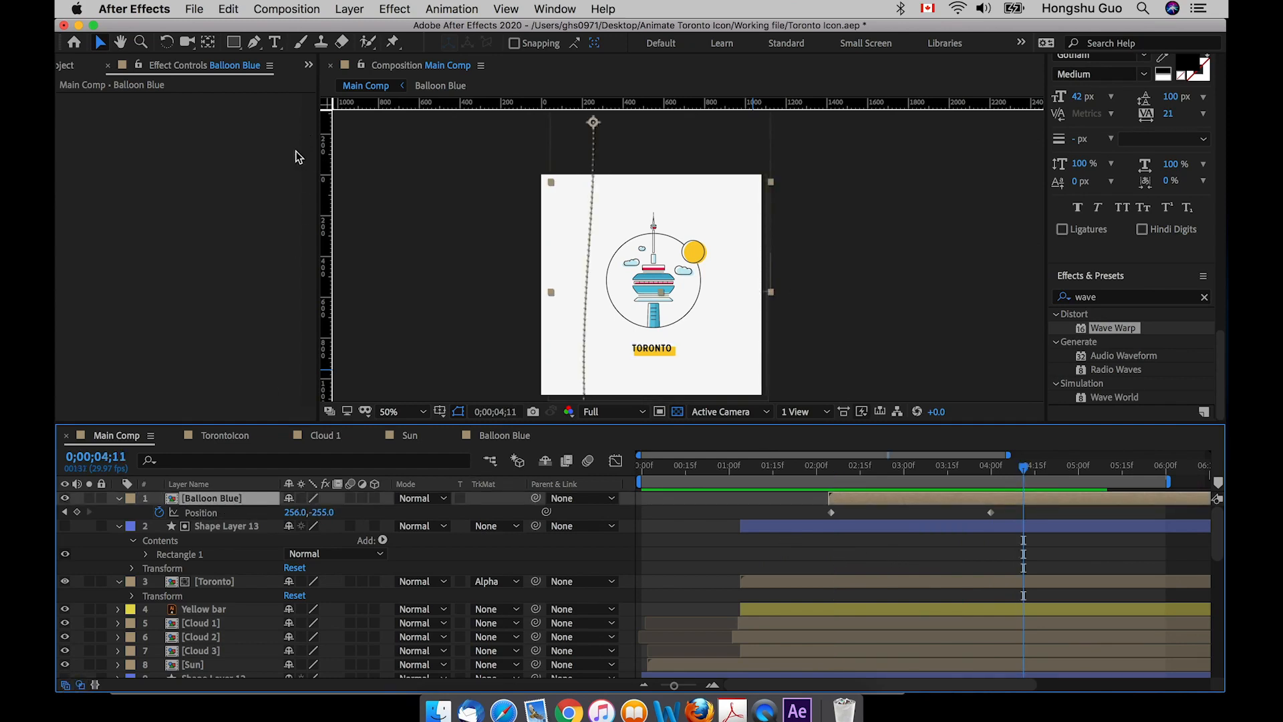
{"action": "left_click", "coordinate": [75, 71]}
{"action": "left_click_drag", "start_coordinate": [129, 244], "coordinate": [207, 503]}
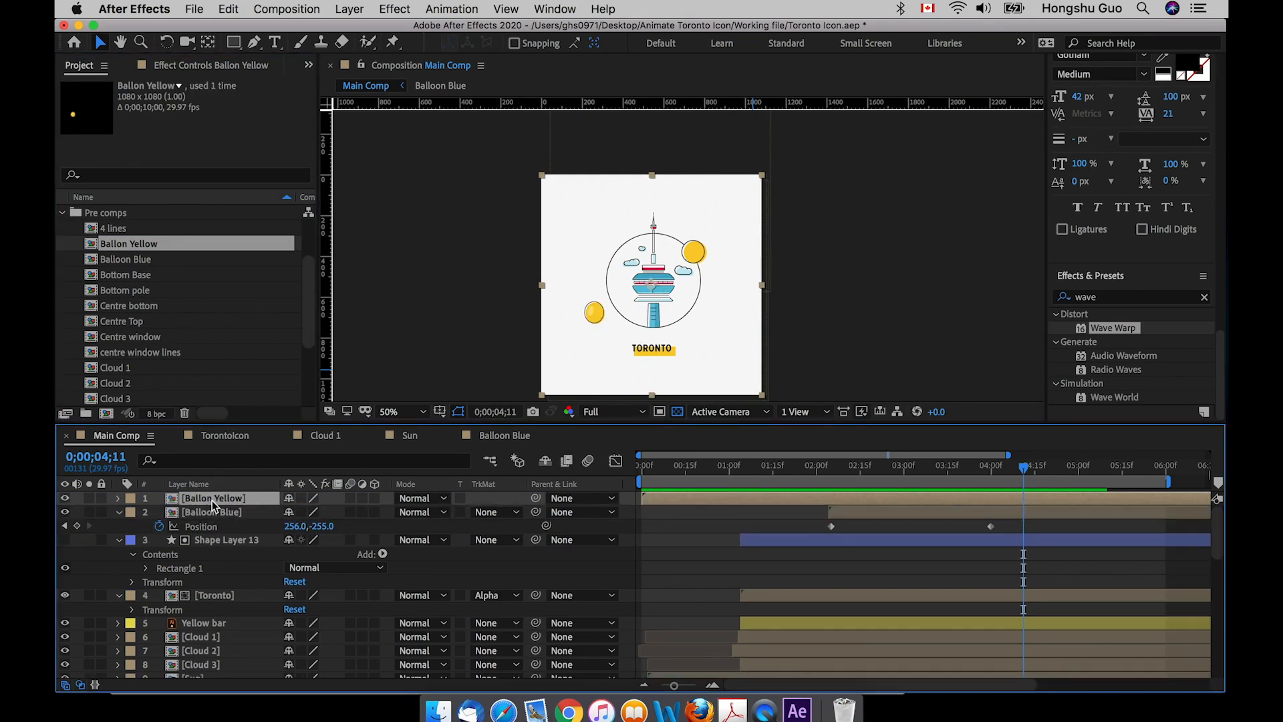
Copy the string's Shape Layer 1 from the Balloon Blue precomp into the Ballon Yellow precomp
{"action": "double_click", "coordinate": [212, 502]}
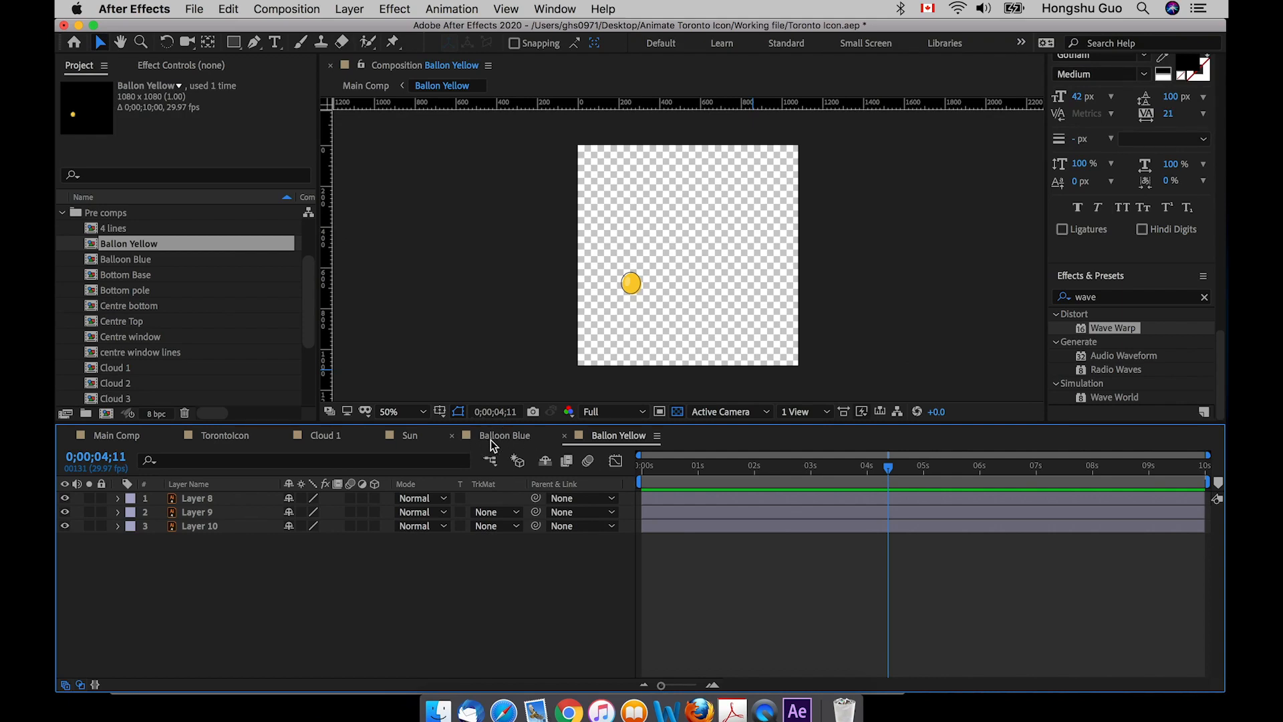
{"action": "left_click", "coordinate": [492, 442]}
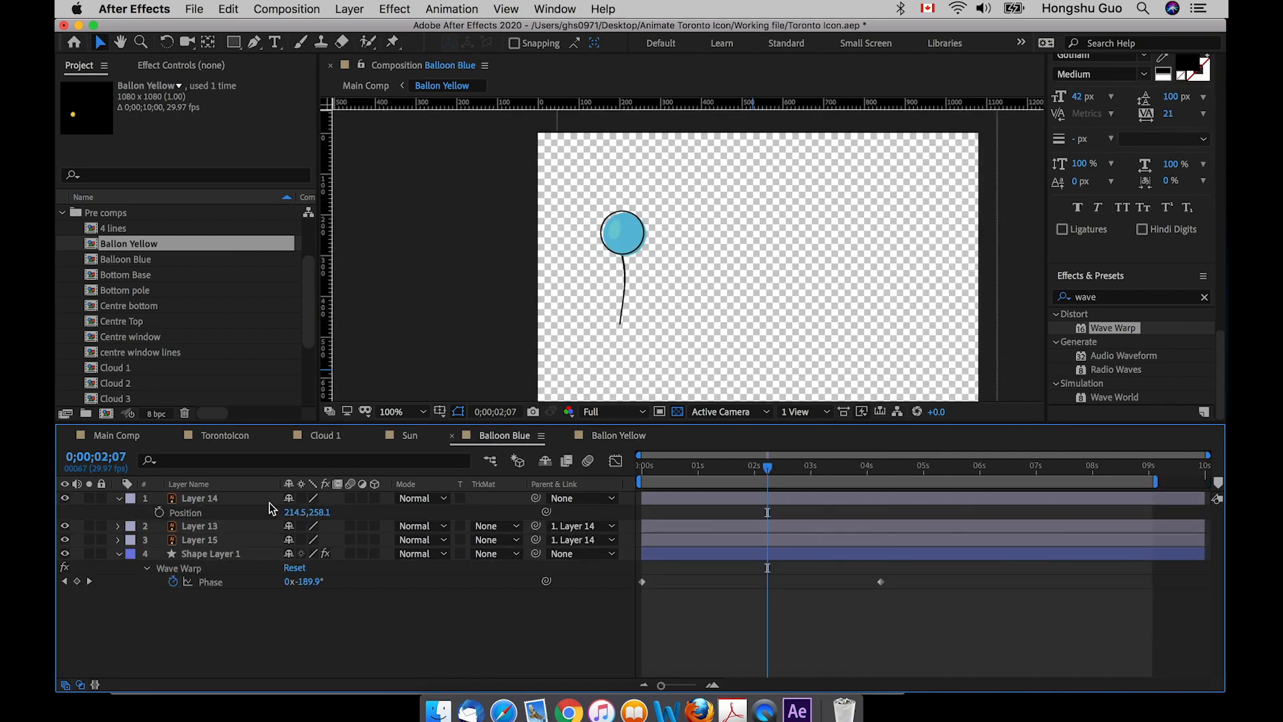
{"action": "left_click", "coordinate": [219, 555]}
{"action": "key", "text": "super+c"}
{"action": "left_click", "coordinate": [594, 438]}
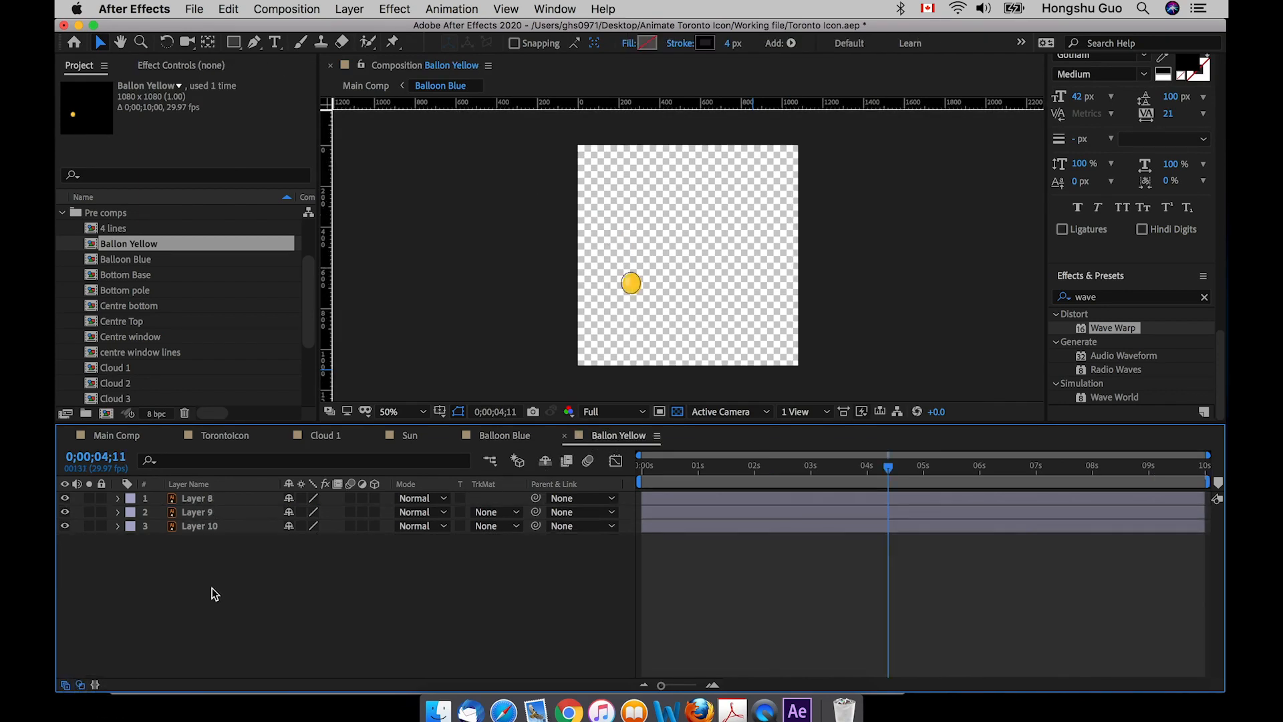
{"action": "key", "text": "super+v"}
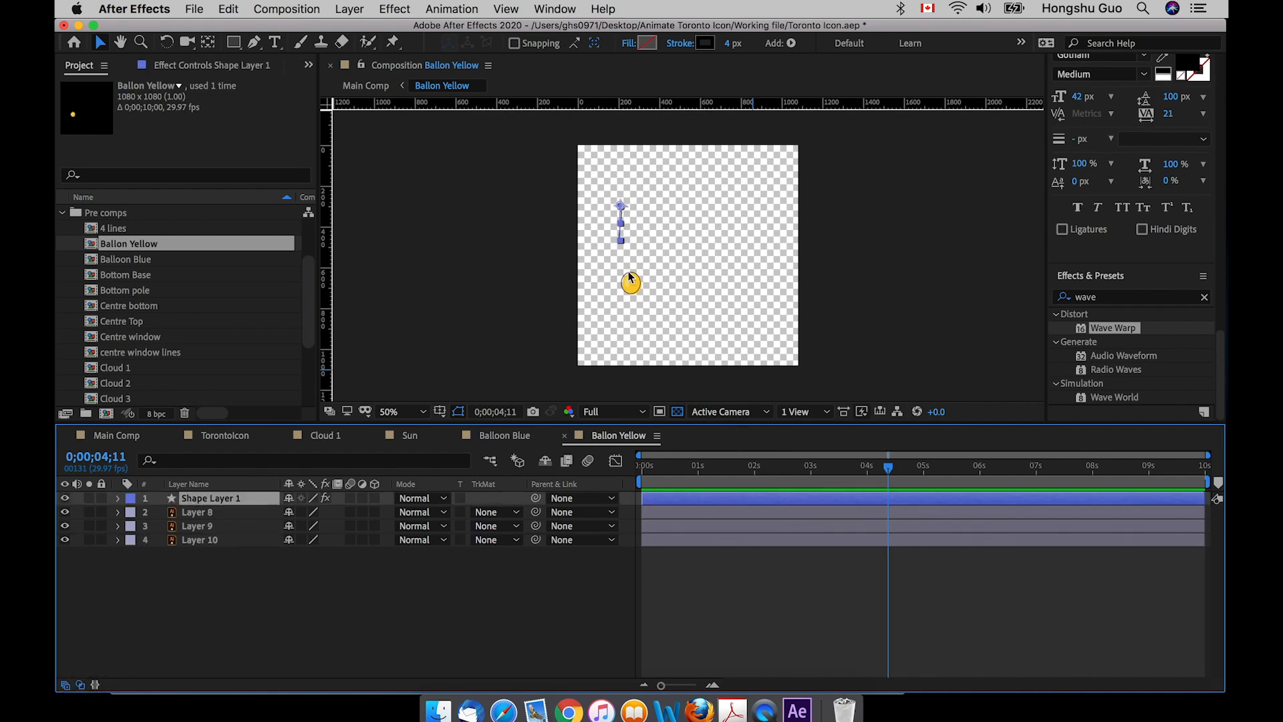
Attach the pasted string to the underside of the yellow balloon and move its layer below the balloon layers
{"action": "key", "text": "super+equal"}
{"action": "left_click_drag", "start_coordinate": [552, 158], "coordinate": [574, 331]}
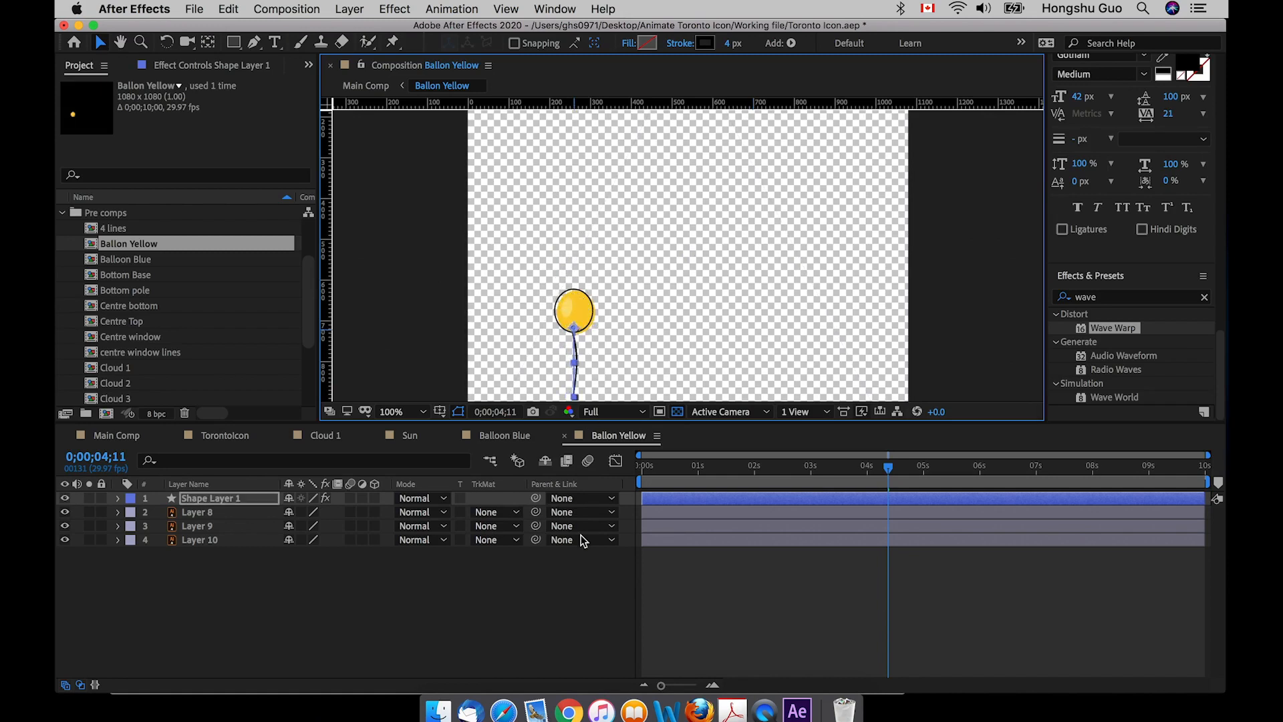
{"action": "left_click", "coordinate": [327, 520]}
{"action": "left_click_drag", "start_coordinate": [217, 503], "coordinate": [240, 543]}
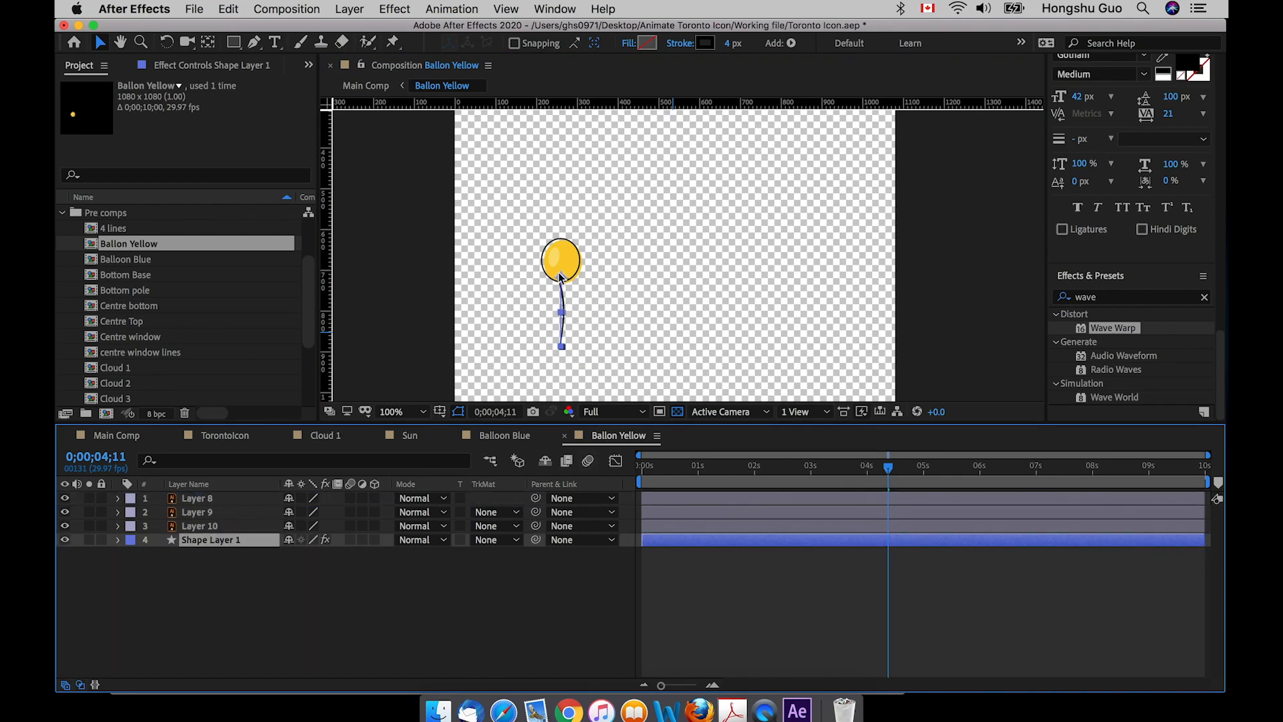
Return to Main Comp and shift the Ballon Yellow layer to start at about 0;00;02;12, slightly after Balloon Blue
{"action": "left_click", "coordinate": [491, 467]}
{"action": "left_click", "coordinate": [409, 468]}
{"action": "left_click_drag", "start_coordinate": [677, 498], "coordinate": [892, 498]}
{"action": "scroll", "coordinate": [882, 498], "scroll_direction": "down", "scroll_amount": 1}
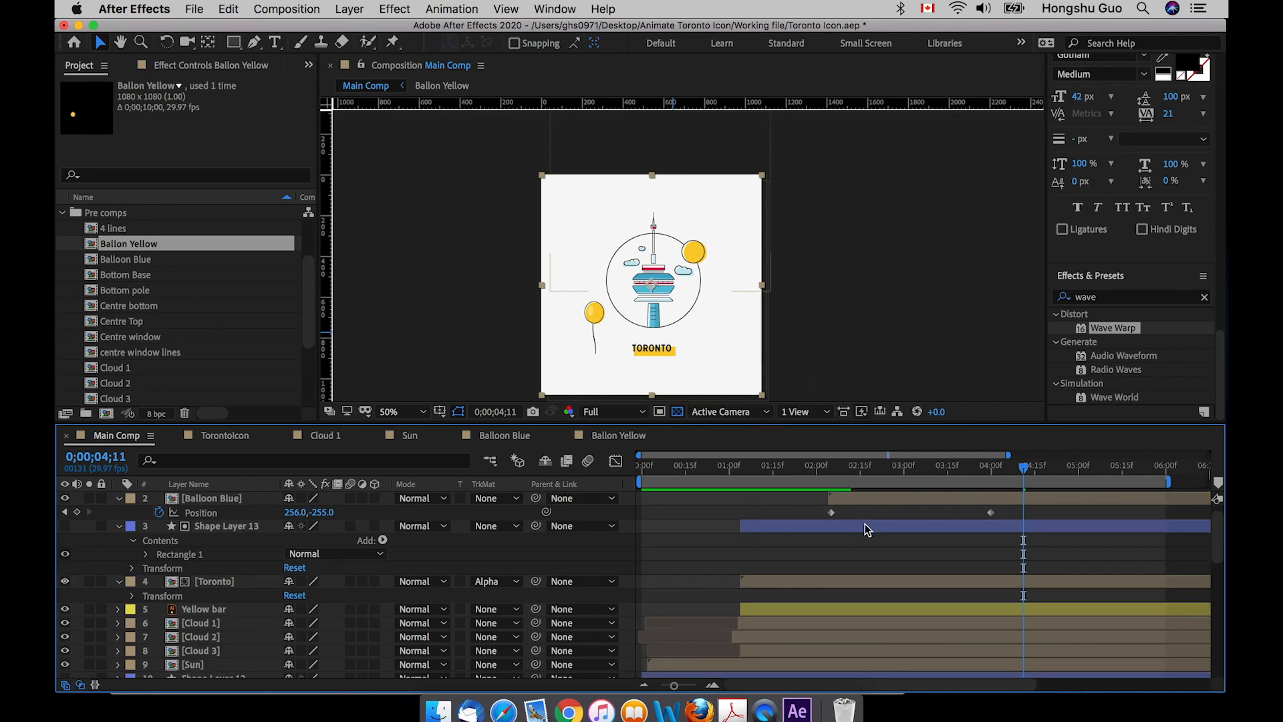
{"action": "scroll", "coordinate": [867, 531], "scroll_direction": "up", "scroll_amount": 1}
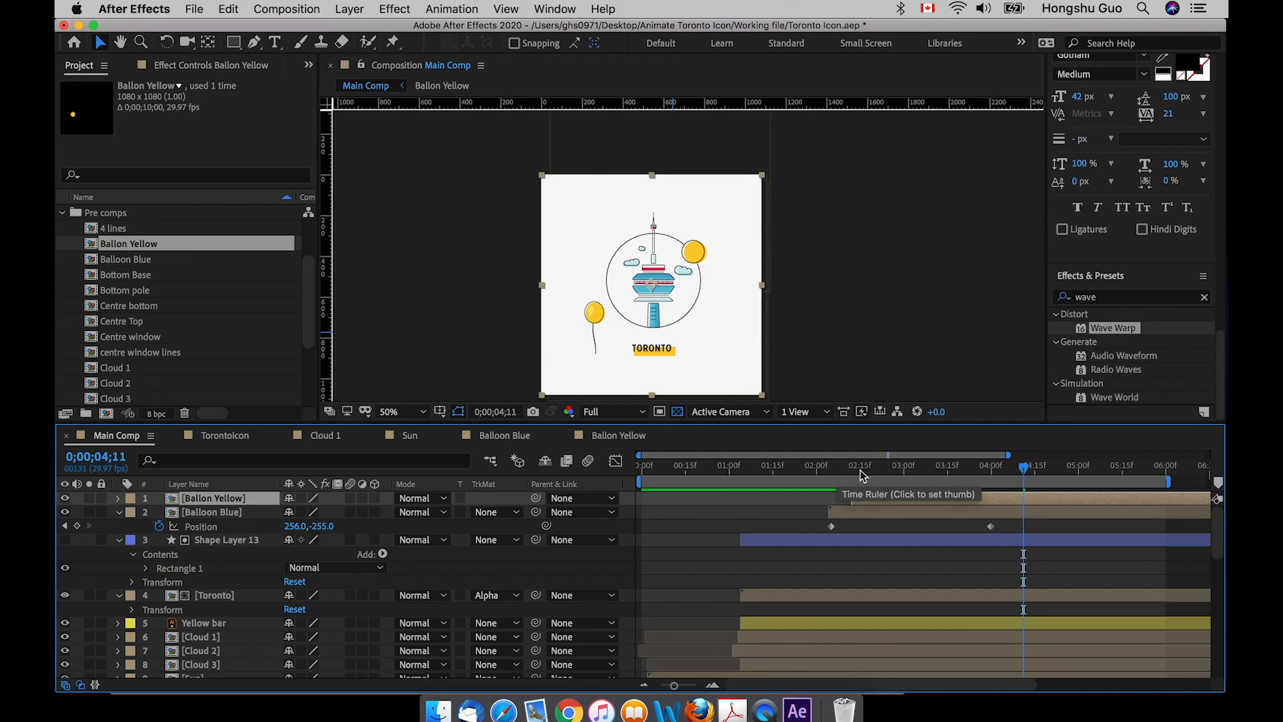
Move the Ballon Yellow layer's anchor point onto the centre of the yellow balloon
{"action": "left_click", "coordinate": [212, 45]}
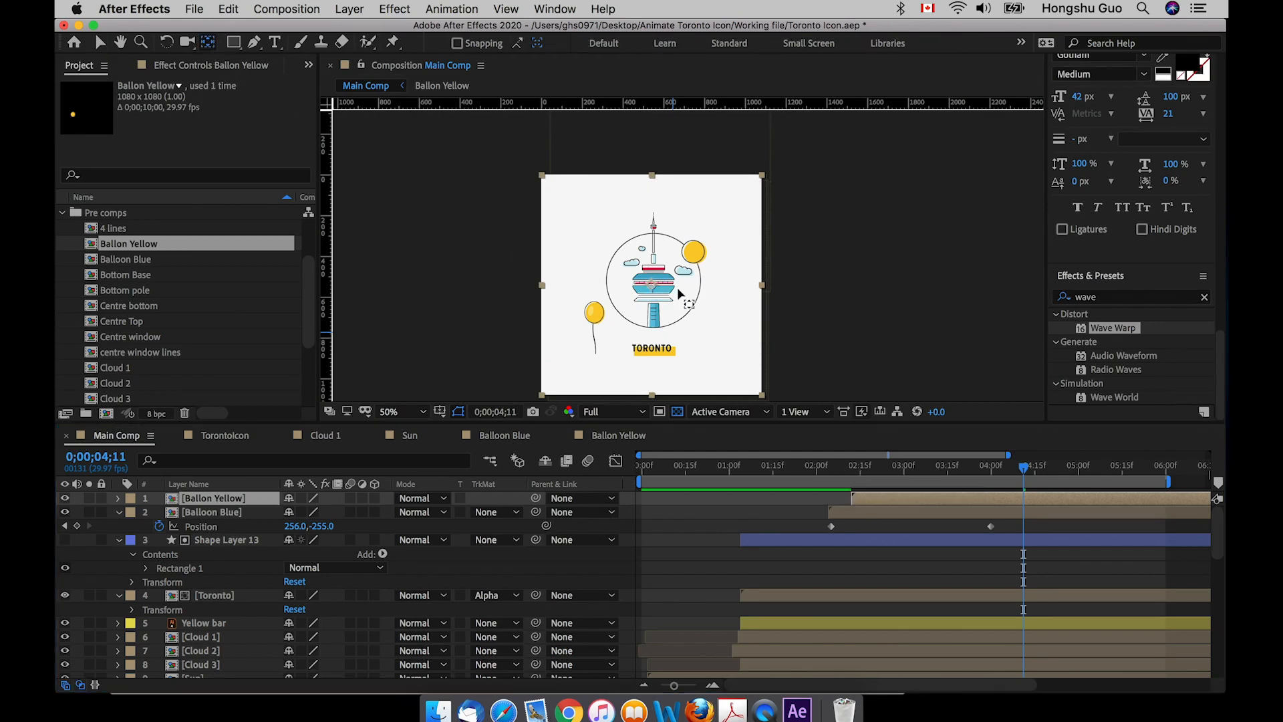
{"action": "left_click_drag", "start_coordinate": [652, 290], "coordinate": [595, 315]}
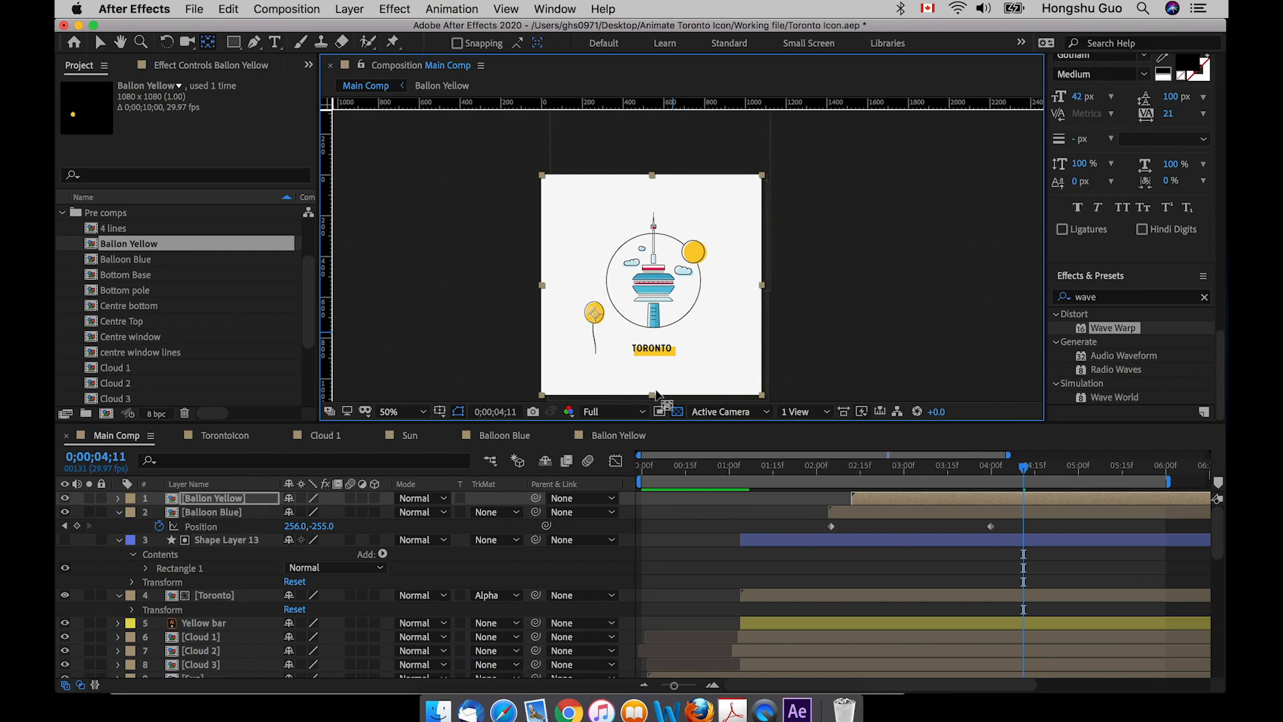
Copy Balloon Blue's two Position keyframes, paste them onto Ballon Yellow at 0;00;02;13, and preview both balloons rising
{"action": "left_click", "coordinate": [816, 527]}
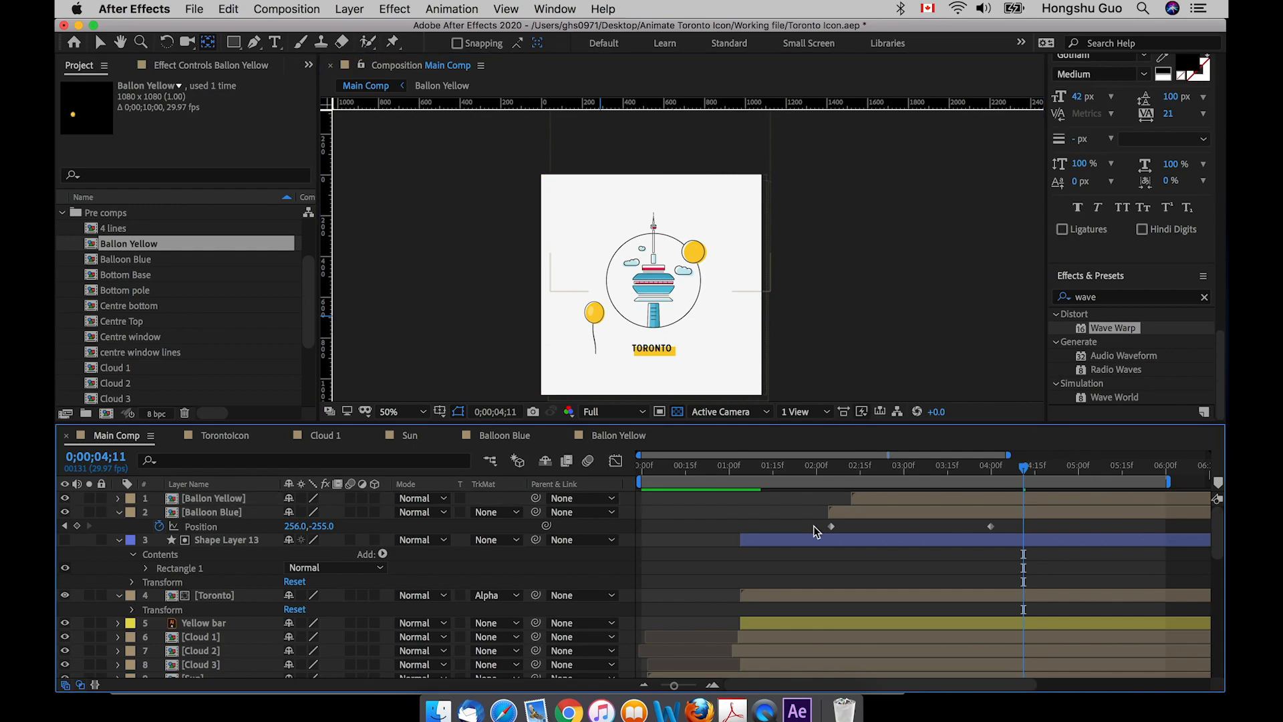
{"action": "left_click_drag", "start_coordinate": [805, 524], "coordinate": [1021, 534]}
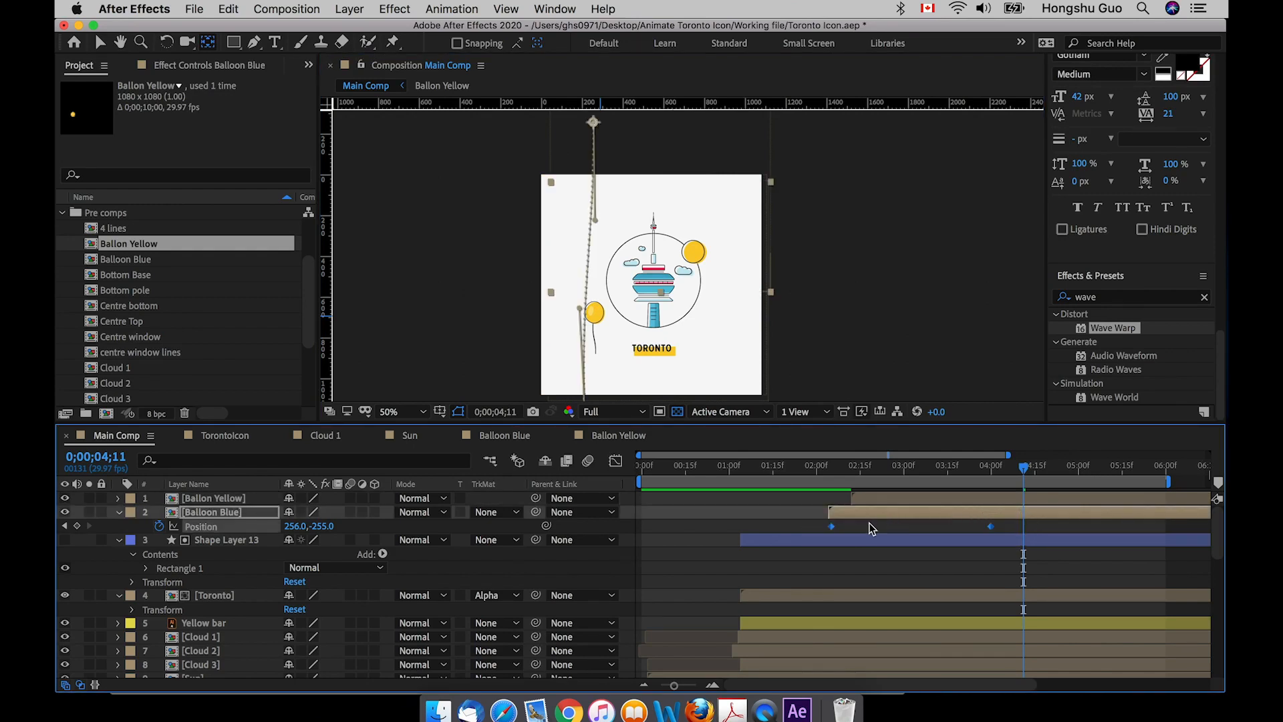
{"action": "key", "text": "cmd+c"}
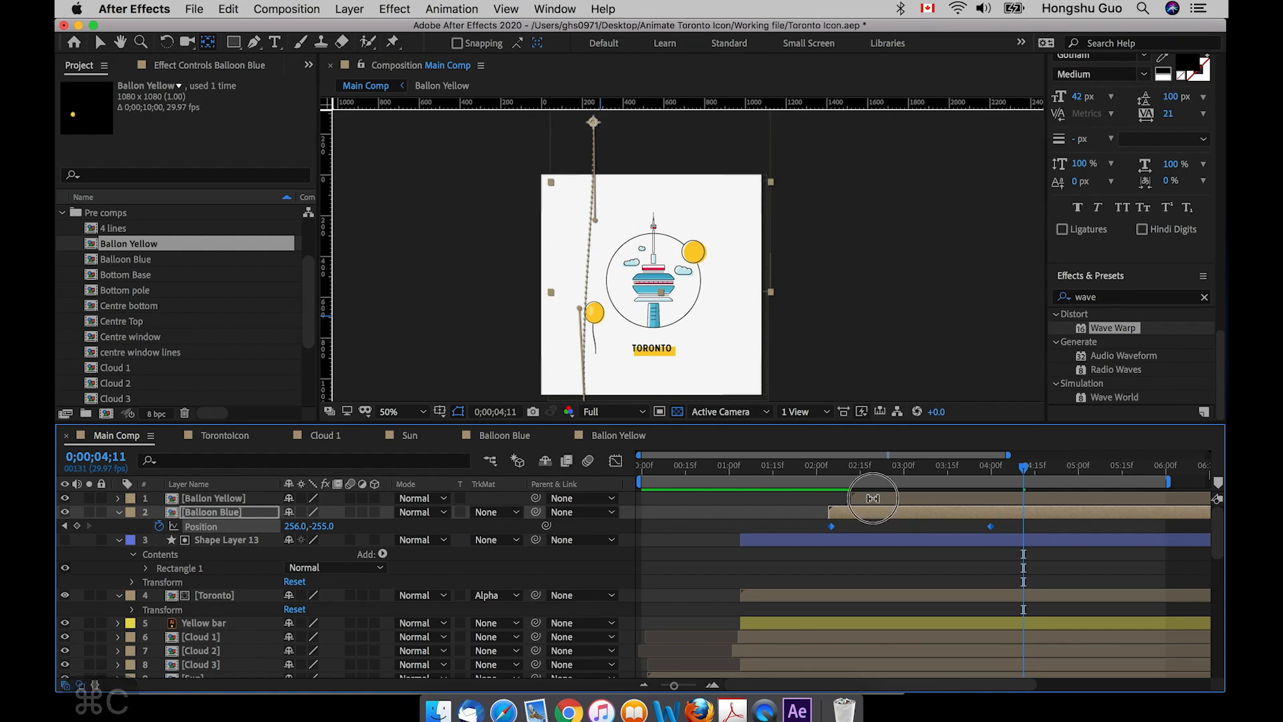
{"action": "left_click", "coordinate": [869, 500]}
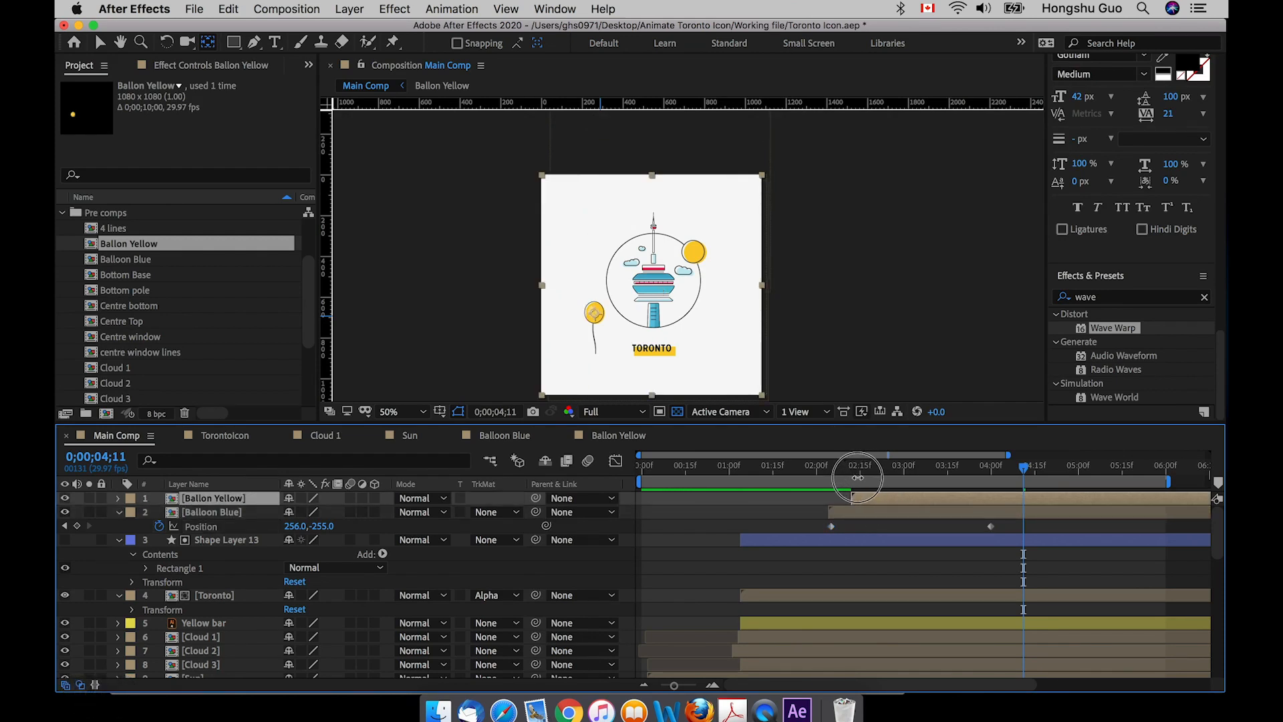
{"action": "left_click", "coordinate": [855, 468]}
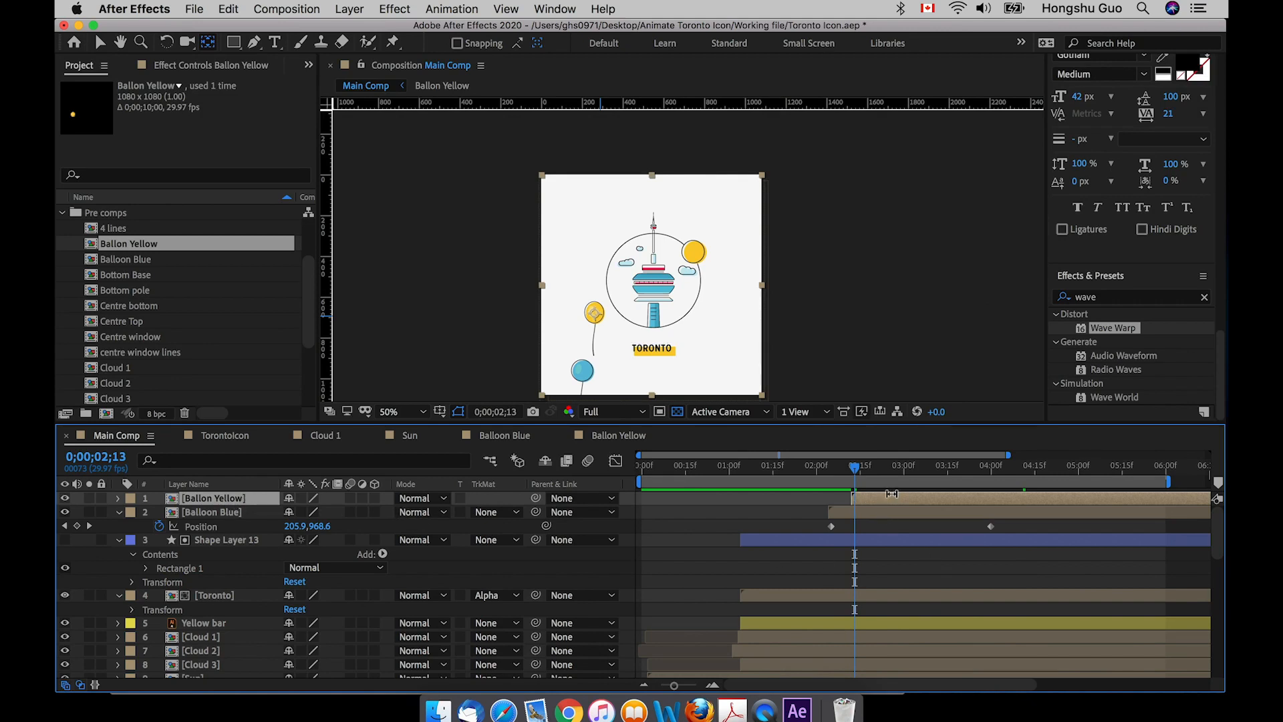
{"action": "key", "text": "super+v"}
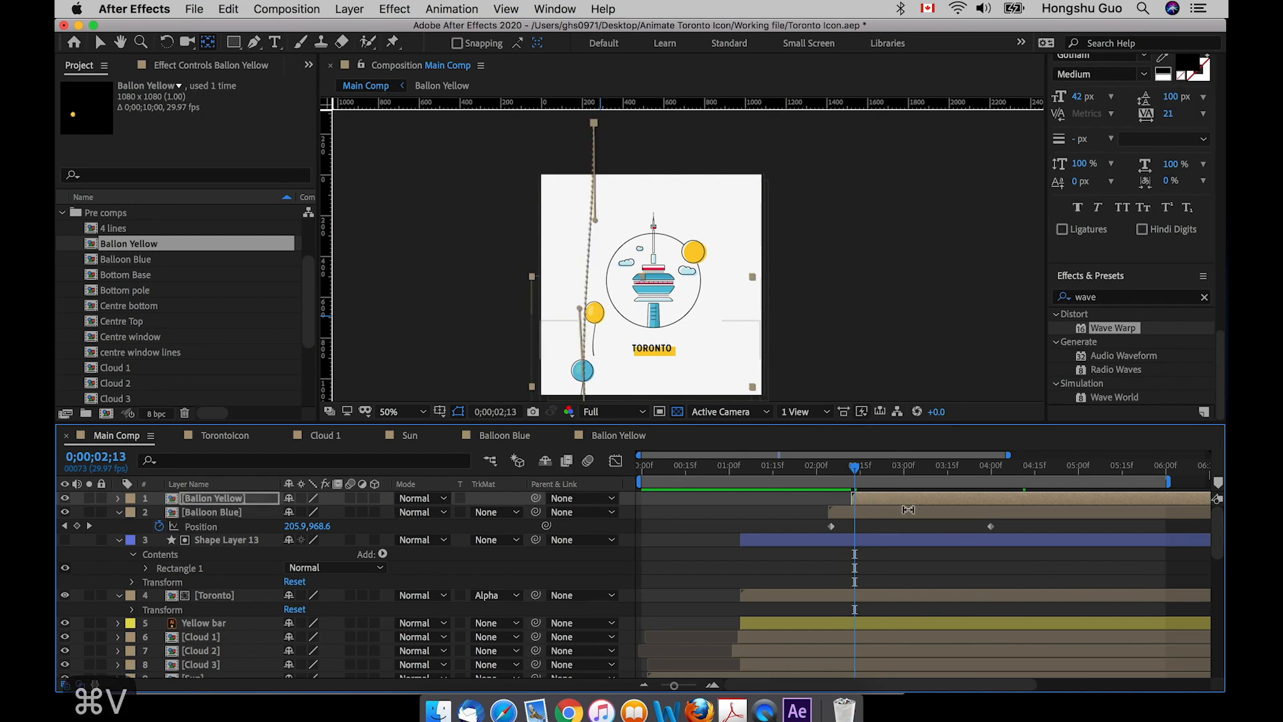
{"action": "left_click_drag", "start_coordinate": [855, 467], "coordinate": [821, 476]}
{"action": "key", "text": "space"}
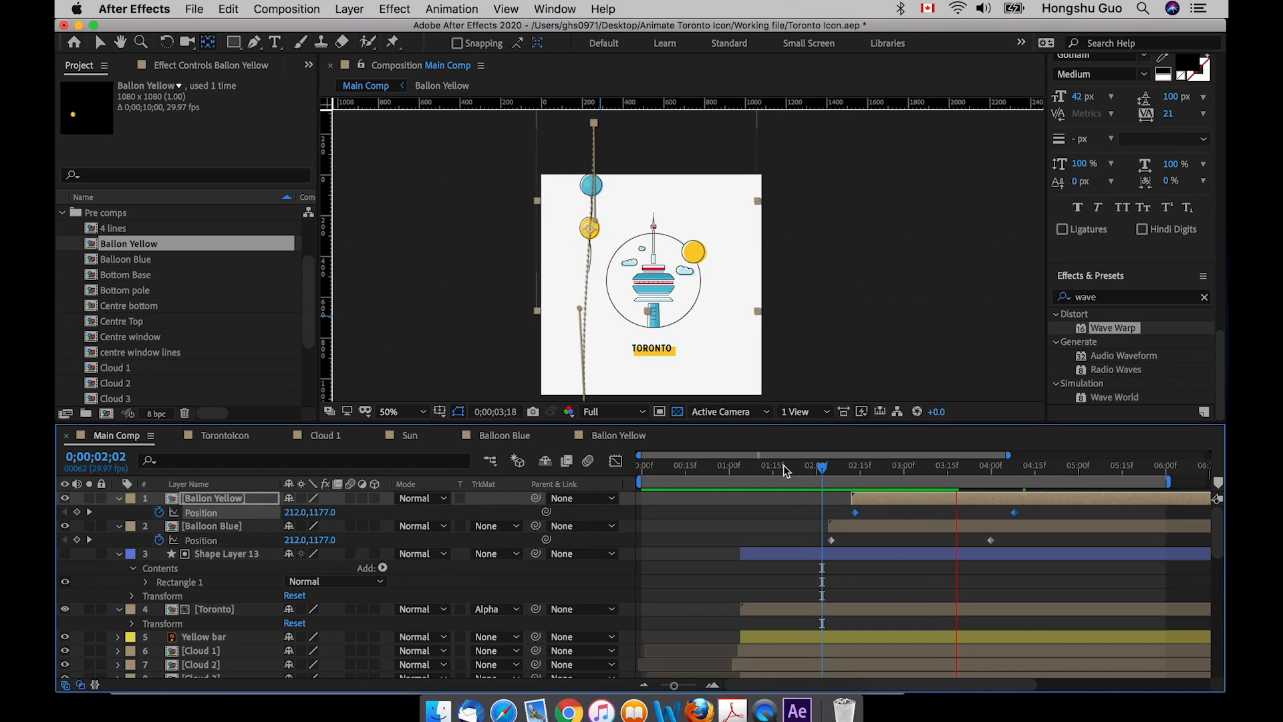
Shift the Ballon Yellow layer's whole motion path away from the blue balloon's, so it starts at about 364, 1277
{"action": "left_click", "coordinate": [855, 468]}
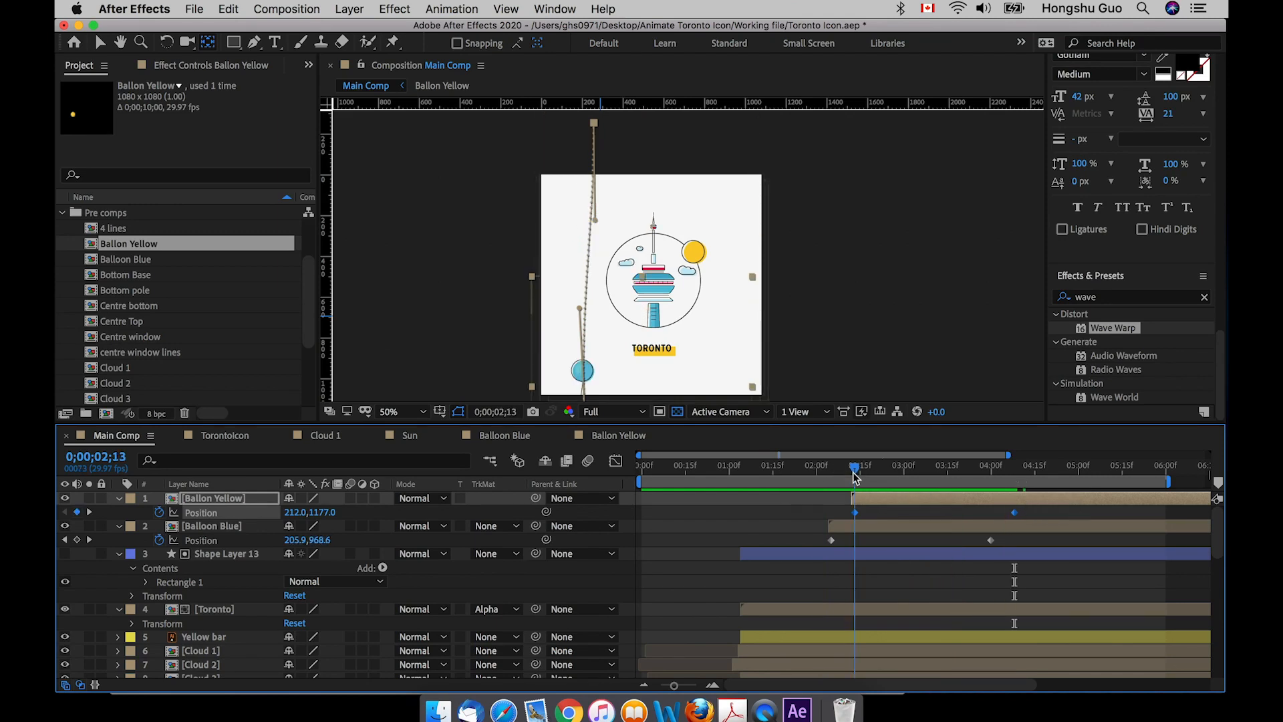
{"action": "left_click_drag", "start_coordinate": [821, 343], "coordinate": [772, 298]}
{"action": "key", "text": "v"}
{"action": "left_click_drag", "start_coordinate": [828, 512], "coordinate": [1034, 514]}
{"action": "scroll", "coordinate": [876, 517], "scroll_direction": "down", "scroll_amount": 1}
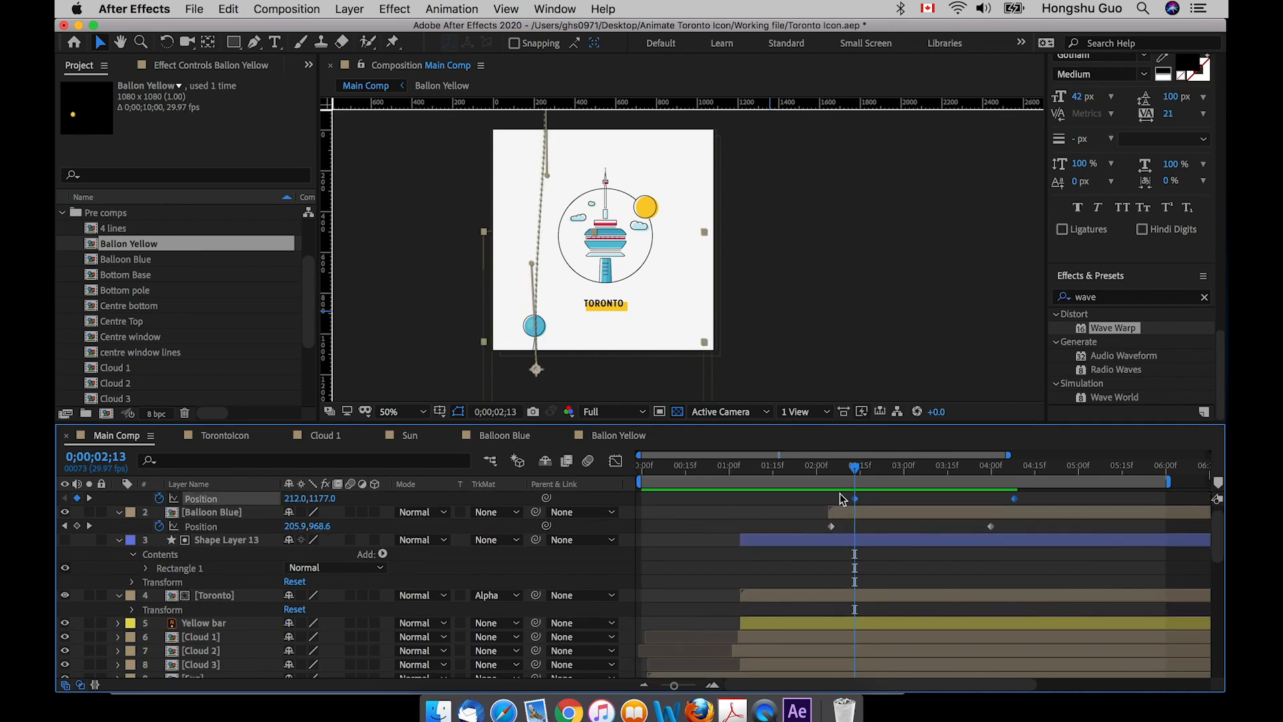
{"action": "scroll", "coordinate": [864, 526], "scroll_direction": "up", "scroll_amount": 1}
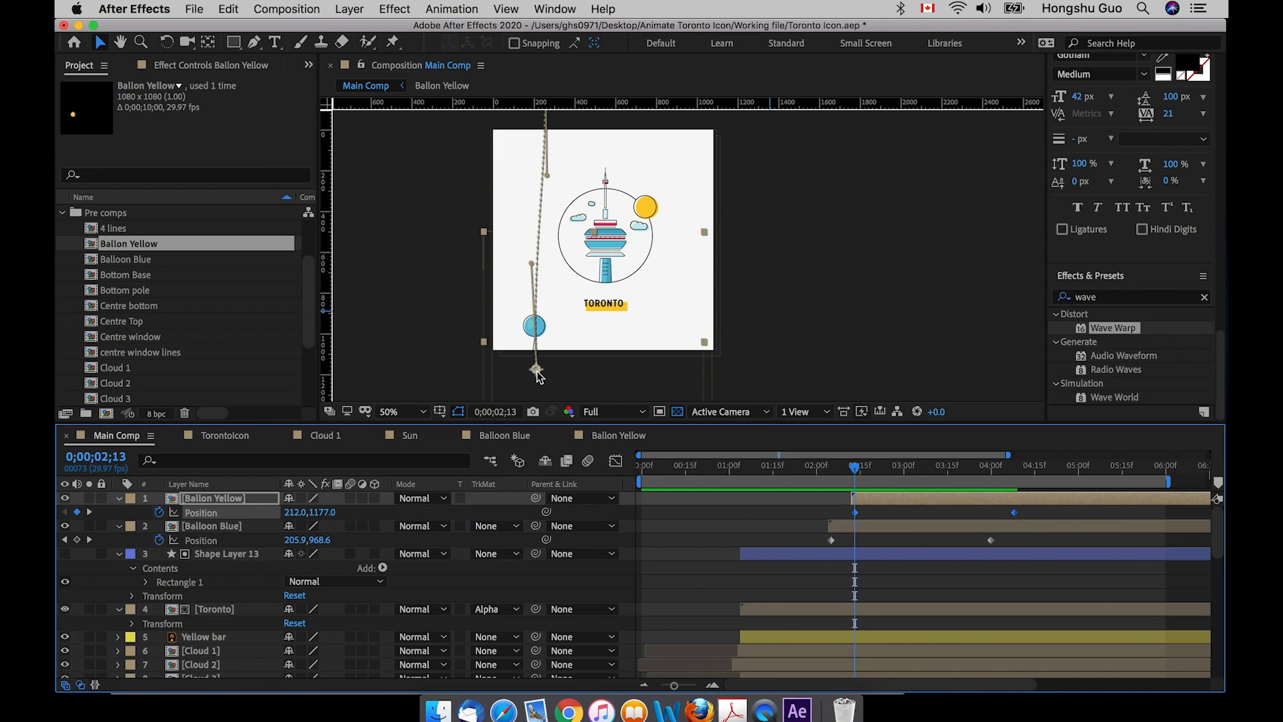
{"action": "left_click_drag", "start_coordinate": [539, 377], "coordinate": [570, 399]}
{"action": "key", "text": "comma"}
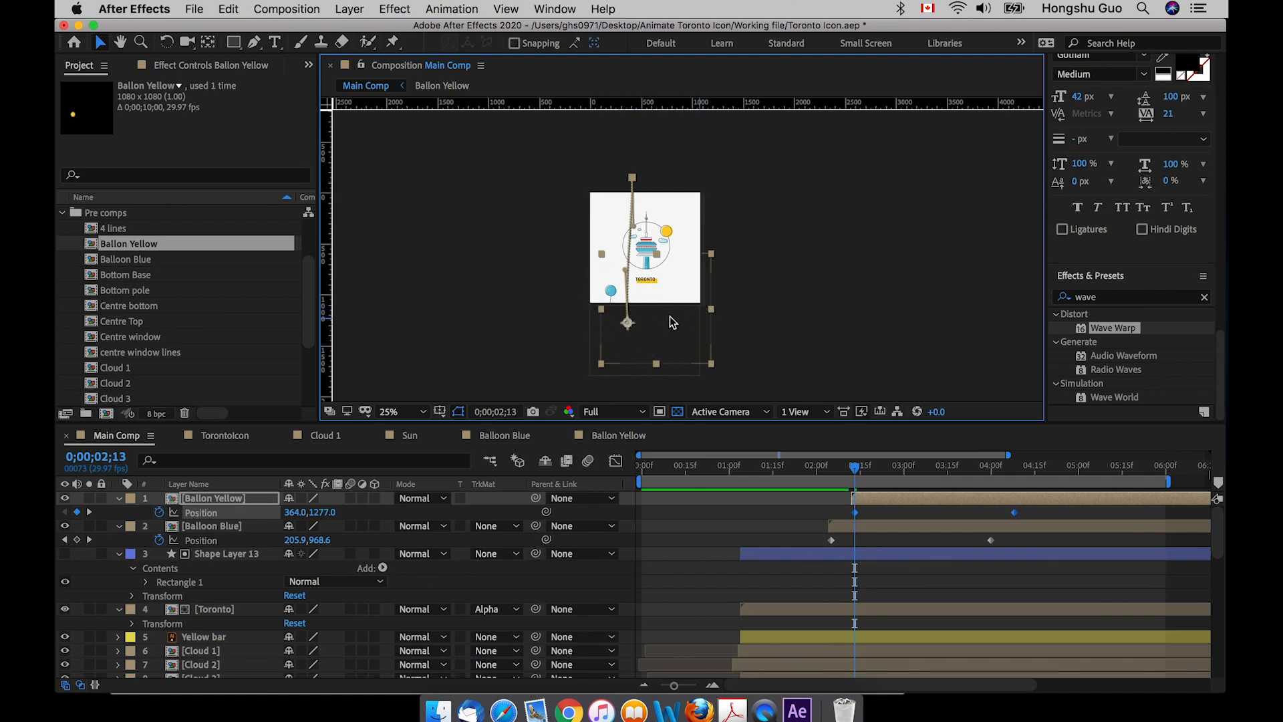
{"action": "left_click", "coordinate": [889, 519]}
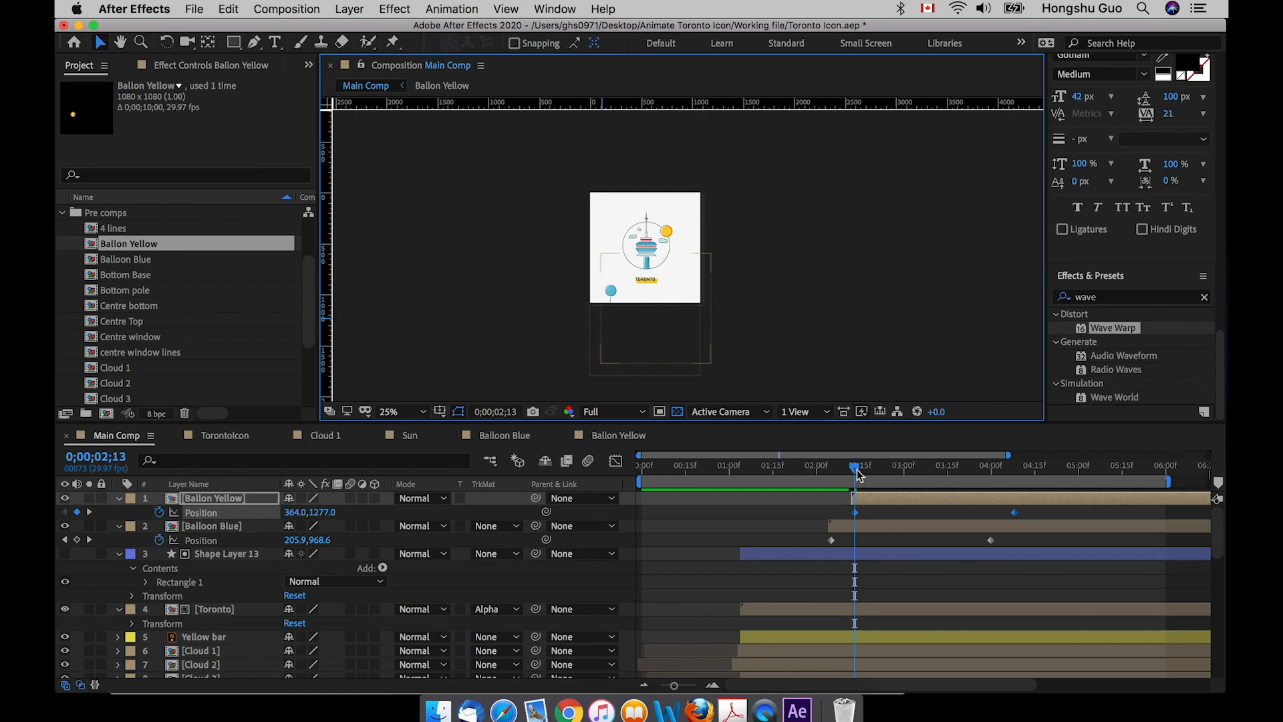
Move Ballon Yellow's end position to about 232, -115, delay that keyframe to 0;00;04;21, and preview the result
{"action": "left_click", "coordinate": [862, 468]}
{"action": "left_click_drag", "start_coordinate": [864, 470], "coordinate": [1016, 473]}
{"action": "key", "text": "k"}
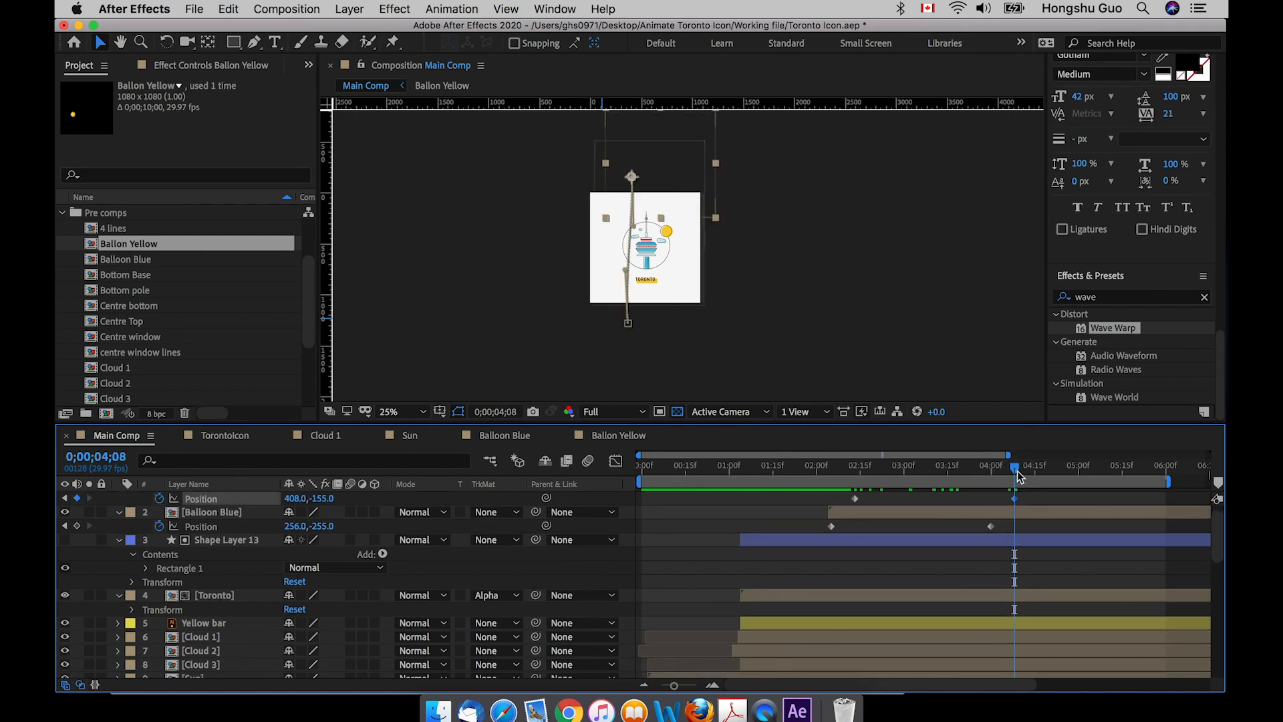
{"action": "scroll", "coordinate": [1020, 511], "scroll_direction": "up", "scroll_amount": 1}
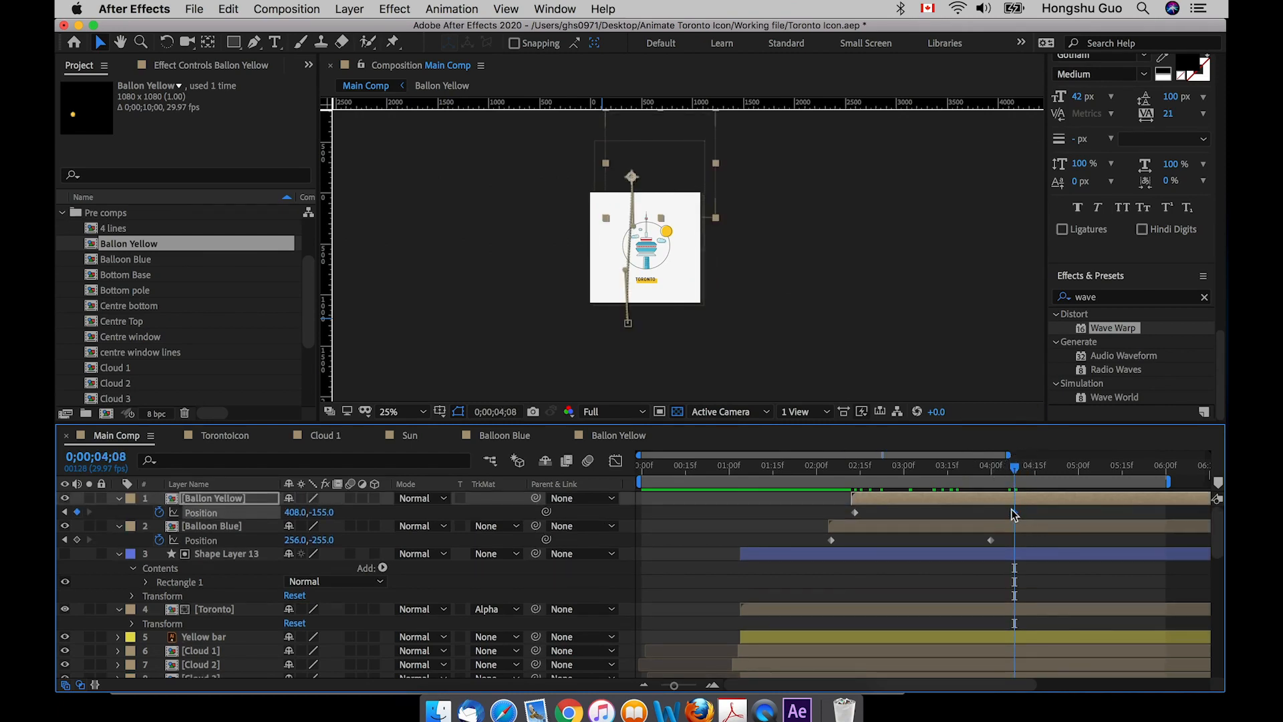
{"action": "left_click_drag", "start_coordinate": [631, 185], "coordinate": [614, 188]}
{"action": "left_click_drag", "start_coordinate": [1016, 520], "coordinate": [1052, 519]}
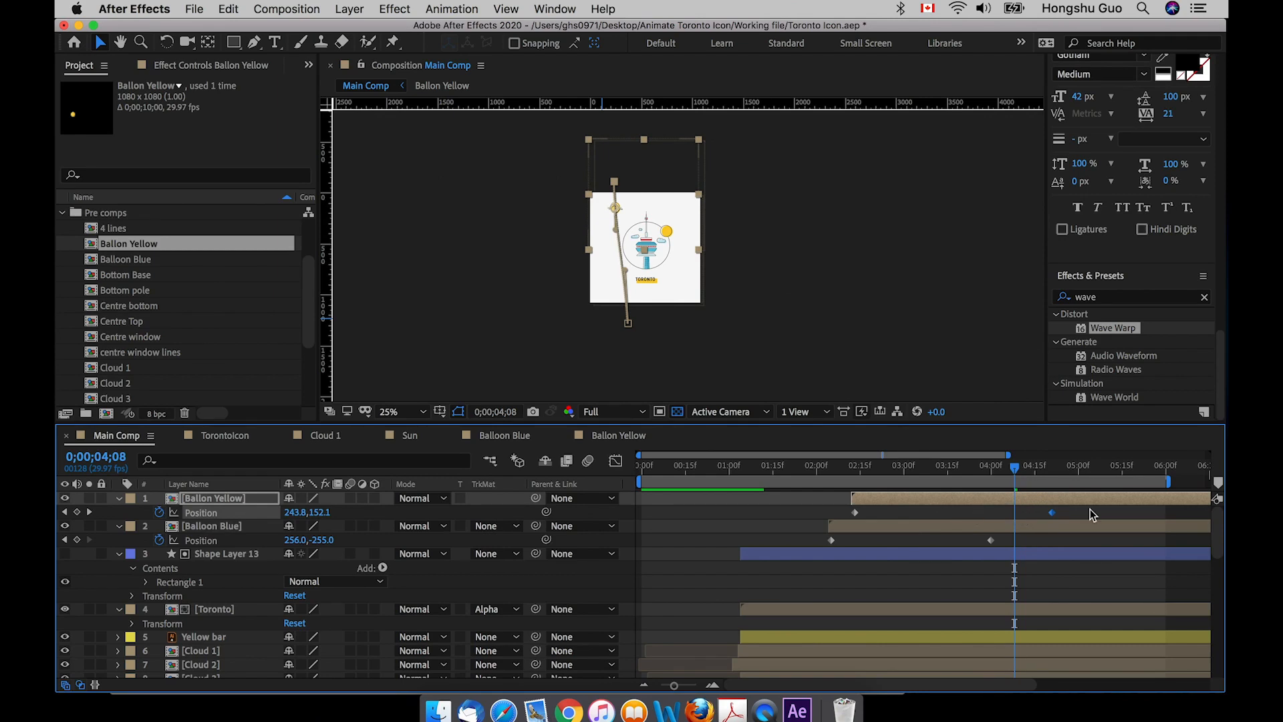
{"action": "scroll", "coordinate": [1048, 516], "scroll_direction": "down", "scroll_amount": 1}
{"action": "scroll", "coordinate": [1064, 553], "scroll_direction": "up", "scroll_amount": 1}
{"action": "left_click", "coordinate": [855, 512]}
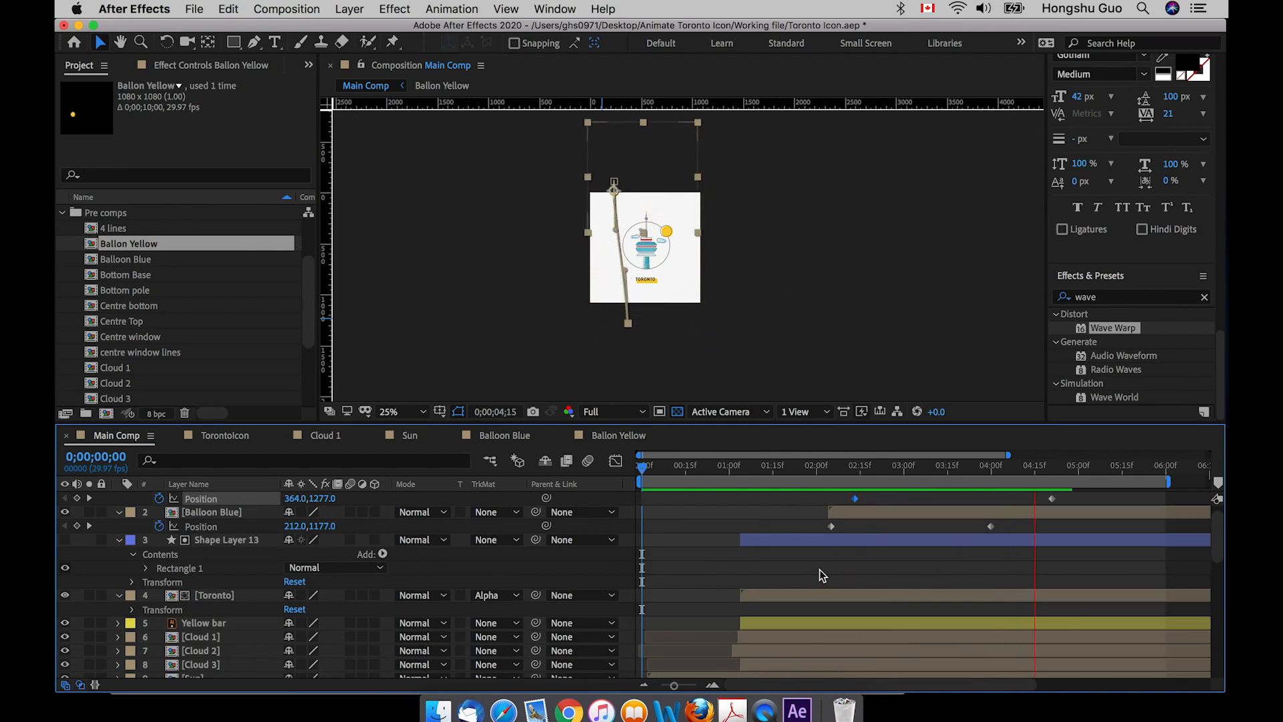
Move the yellow balloon's end position at 0;00;04;21 to about 436, -119 and play back the rise
{"action": "left_click", "coordinate": [945, 466]}
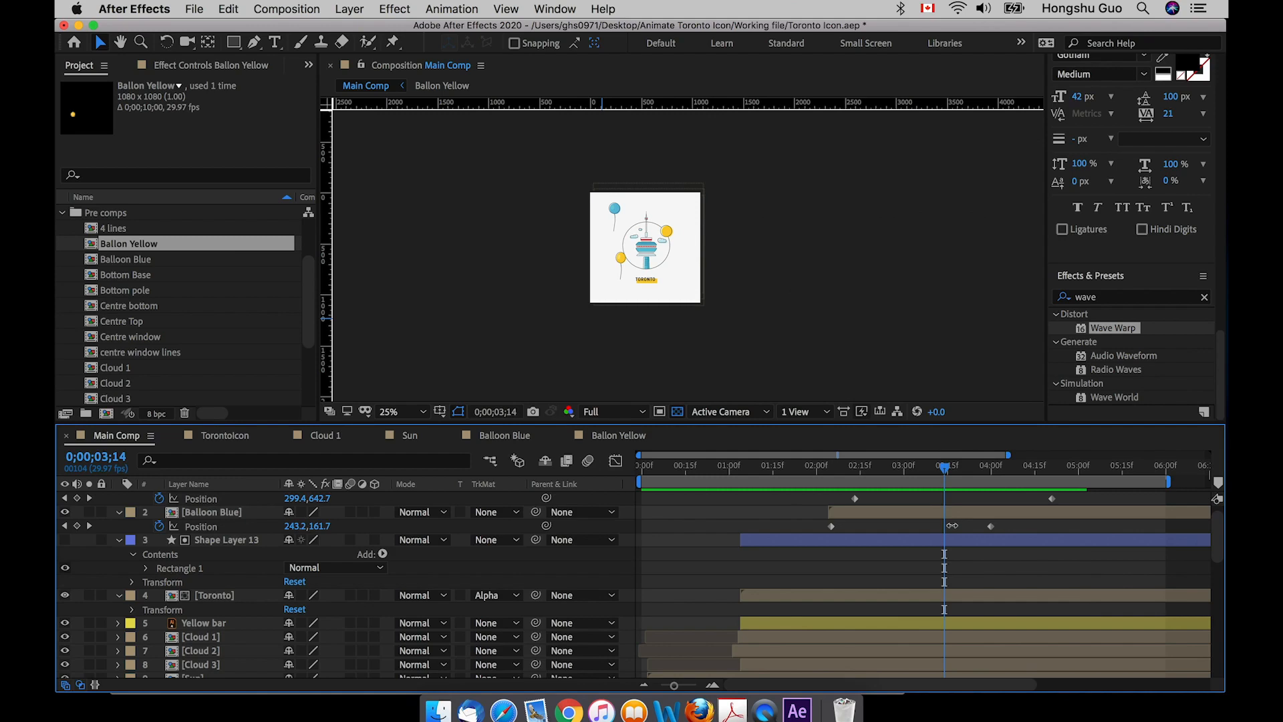
{"action": "scroll", "coordinate": [952, 527], "scroll_direction": "up", "scroll_amount": 1}
{"action": "key", "text": "super+equal"}
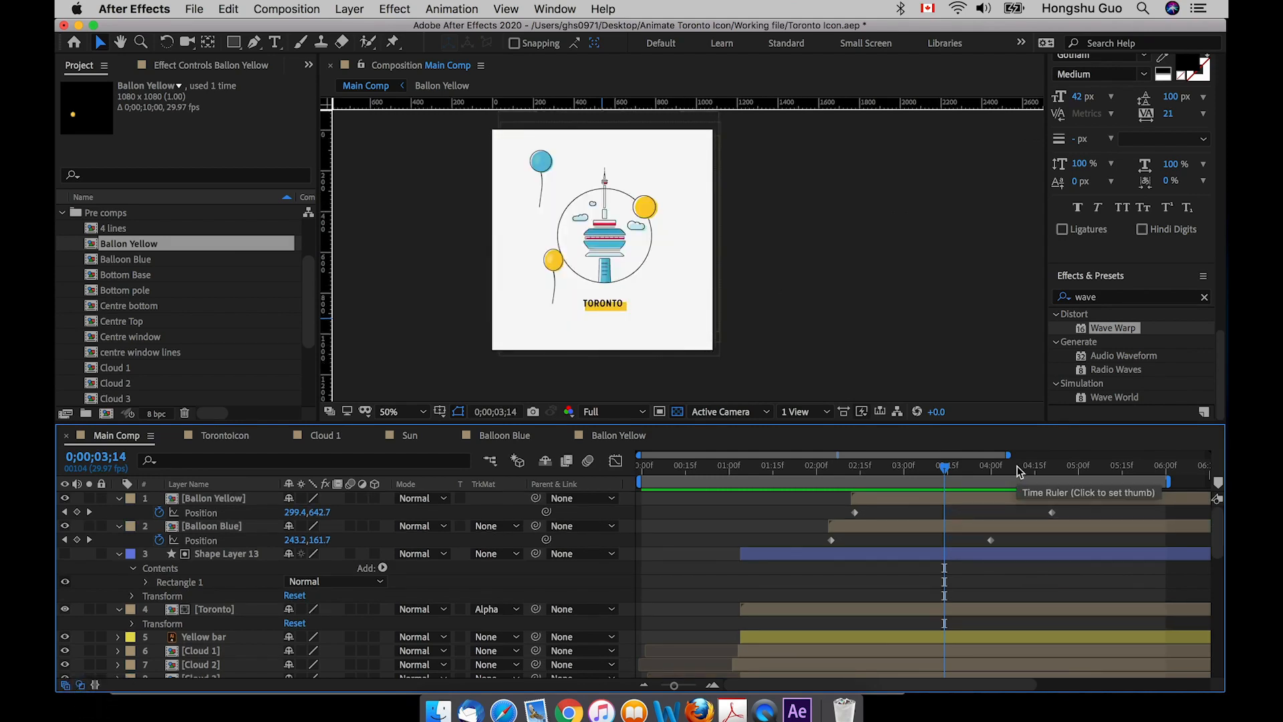
{"action": "left_click_drag", "start_coordinate": [1021, 468], "coordinate": [1052, 467]}
{"action": "left_click", "coordinate": [1050, 513]}
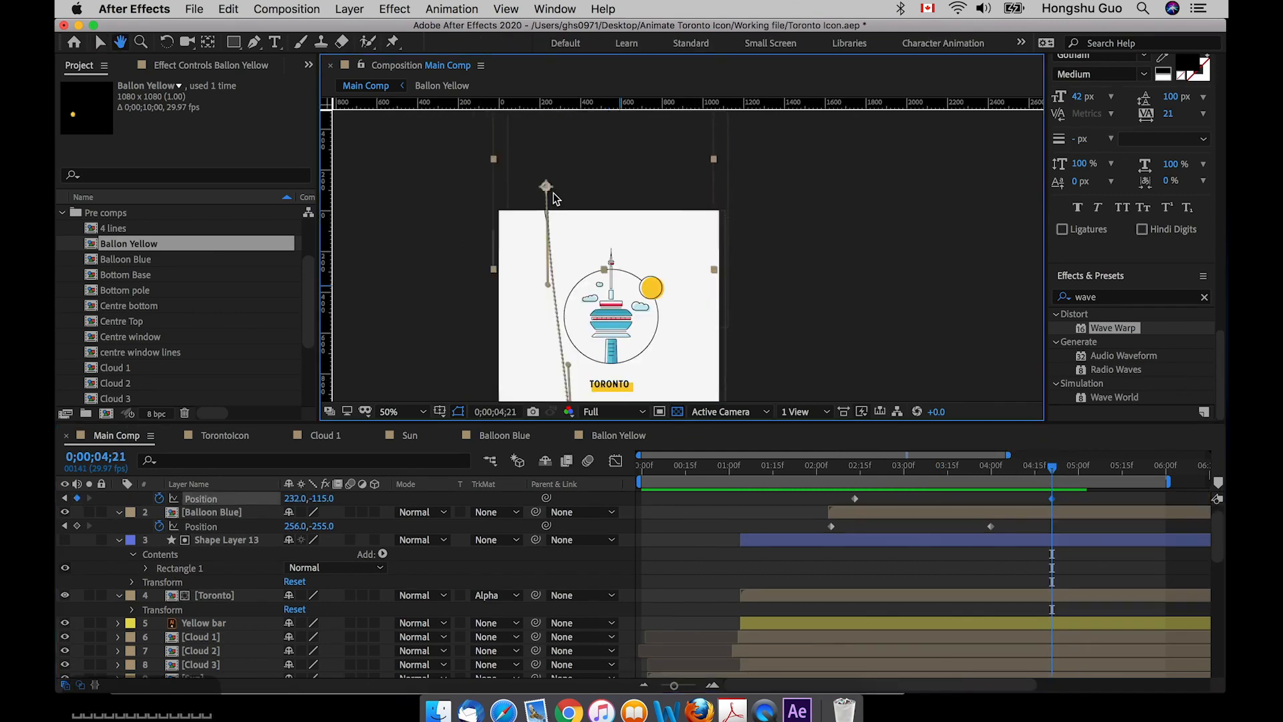
{"action": "left_click_drag", "start_coordinate": [552, 193], "coordinate": [599, 195]}
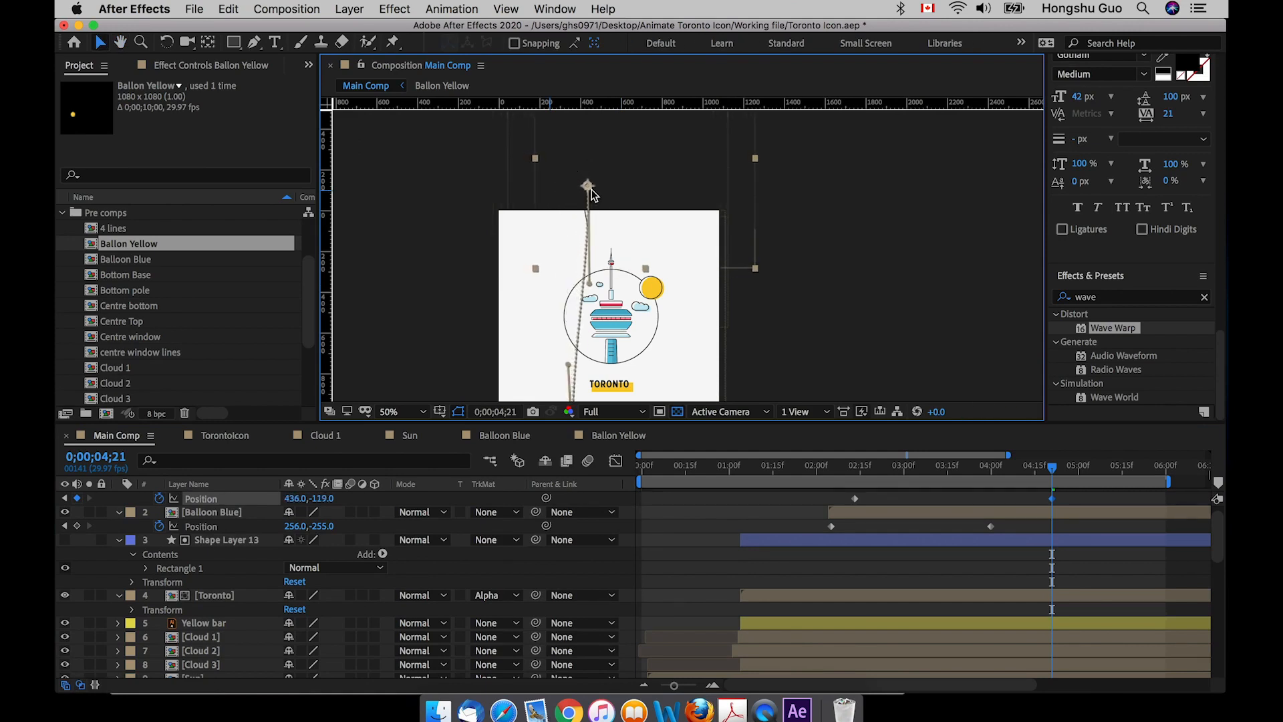
{"action": "key", "text": "comma"}
{"action": "left_click_drag", "start_coordinate": [660, 343], "coordinate": [646, 300]}
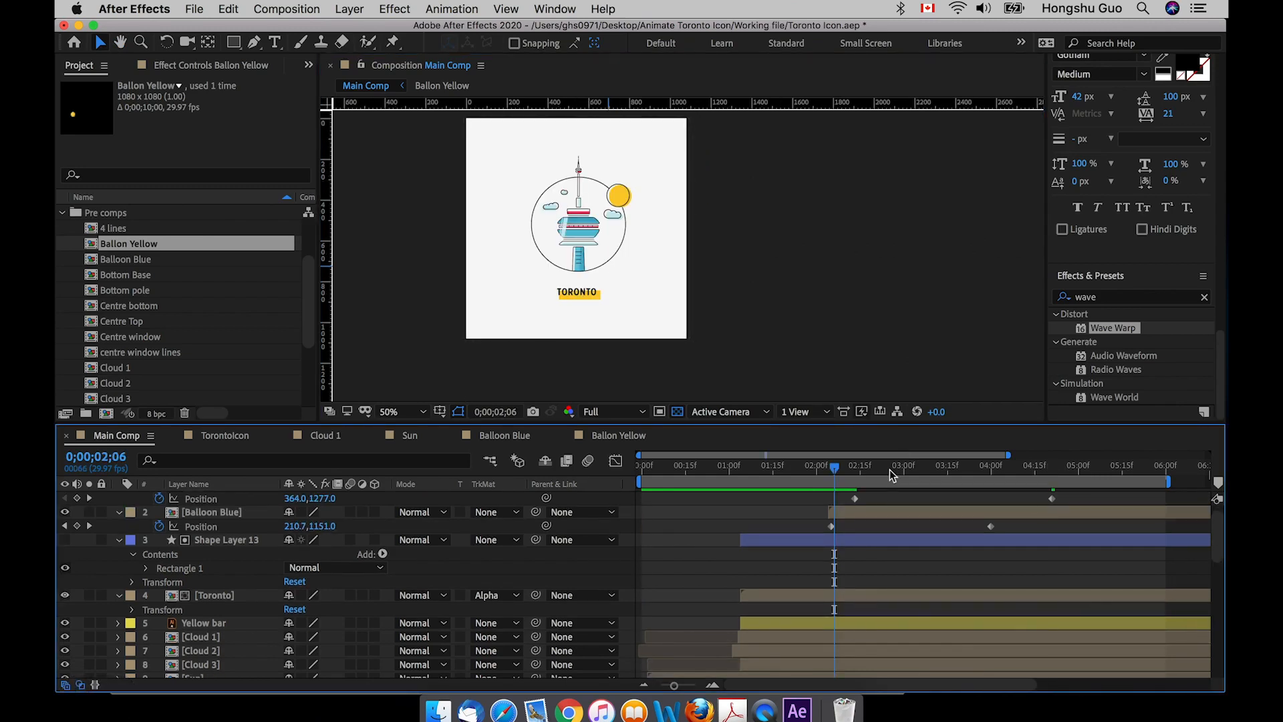
{"action": "key", "text": "space"}
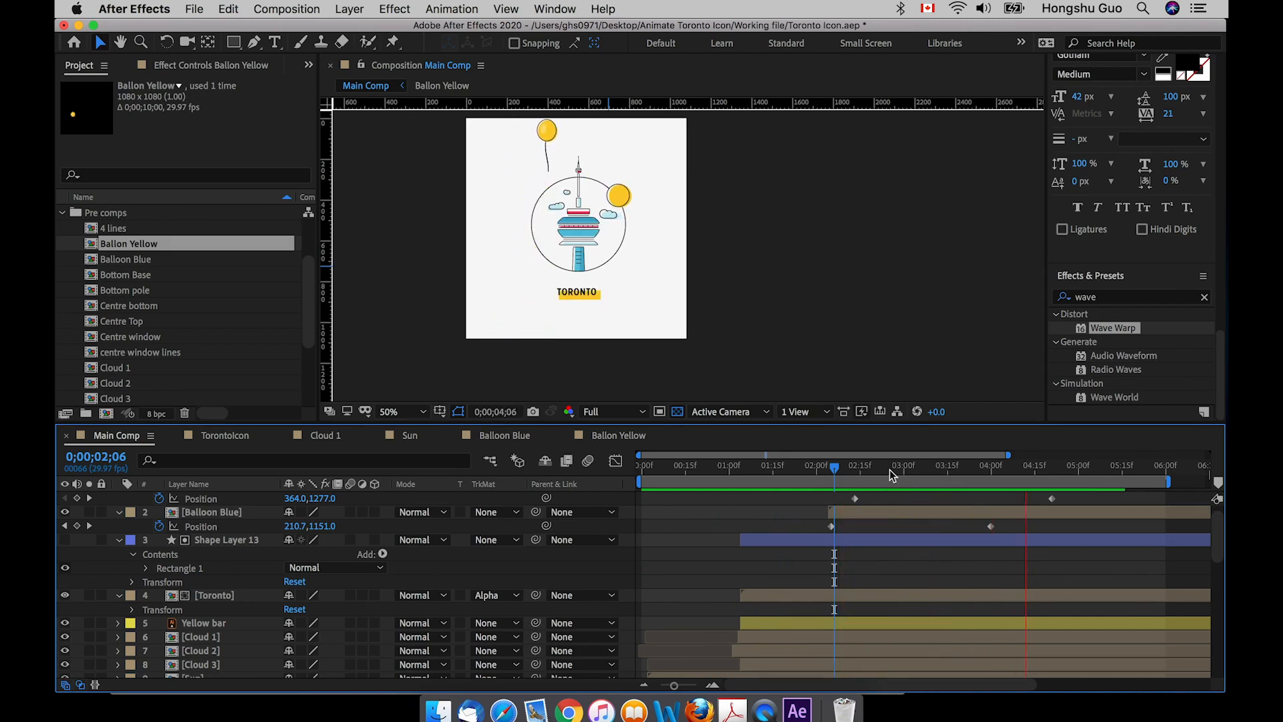
{"action": "key", "text": "space"}
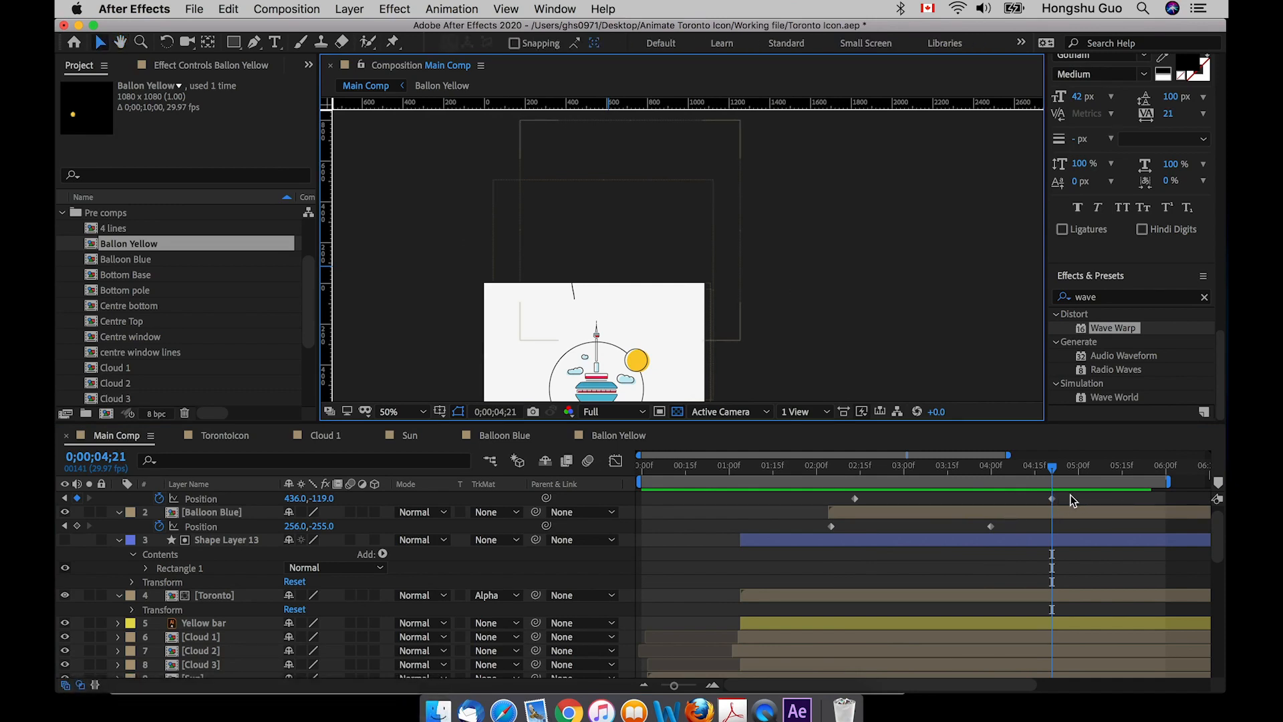
Raise the yellow balloon's end position at 0;00;04;21 to about 476, -283, bend the path's upper end, and save the project
{"action": "left_click", "coordinate": [1040, 500]}
{"action": "left_click", "coordinate": [577, 258]}
{"action": "left_click_drag", "start_coordinate": [586, 242], "coordinate": [586, 229]}
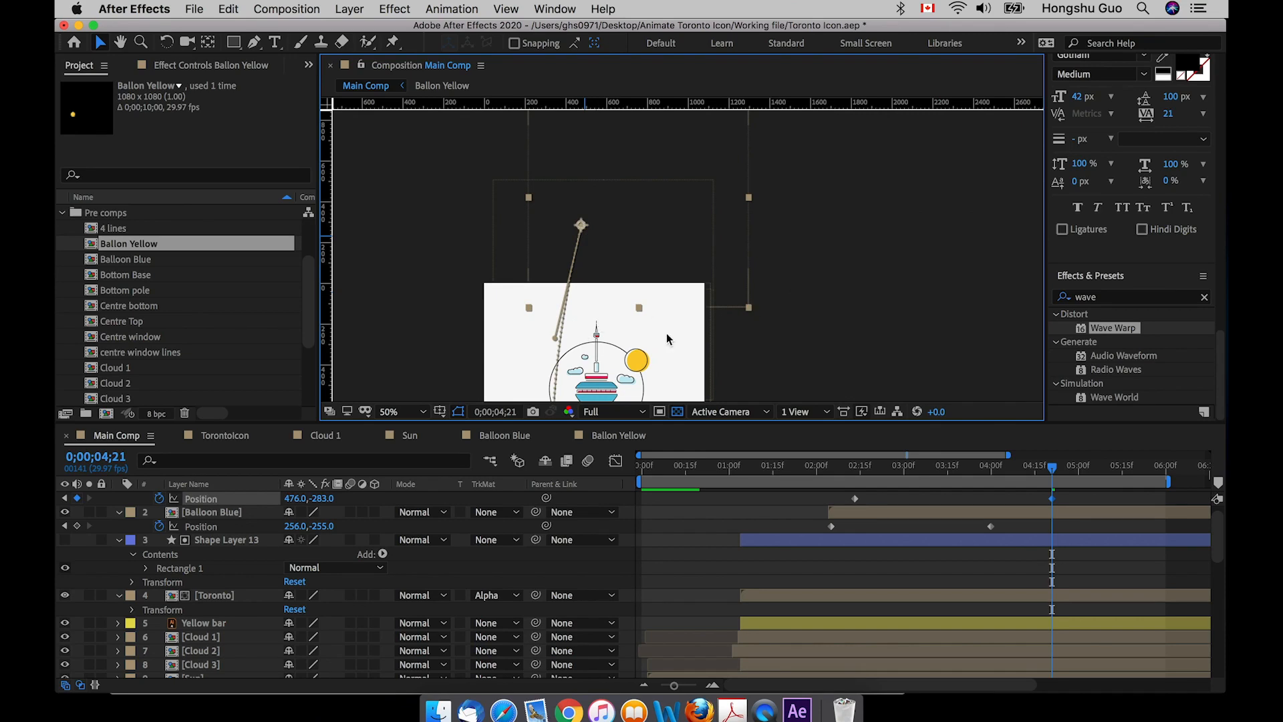
{"action": "scroll", "coordinate": [667, 333], "scroll_direction": "down", "scroll_amount": 2}
{"action": "left_click", "coordinate": [1054, 523]}
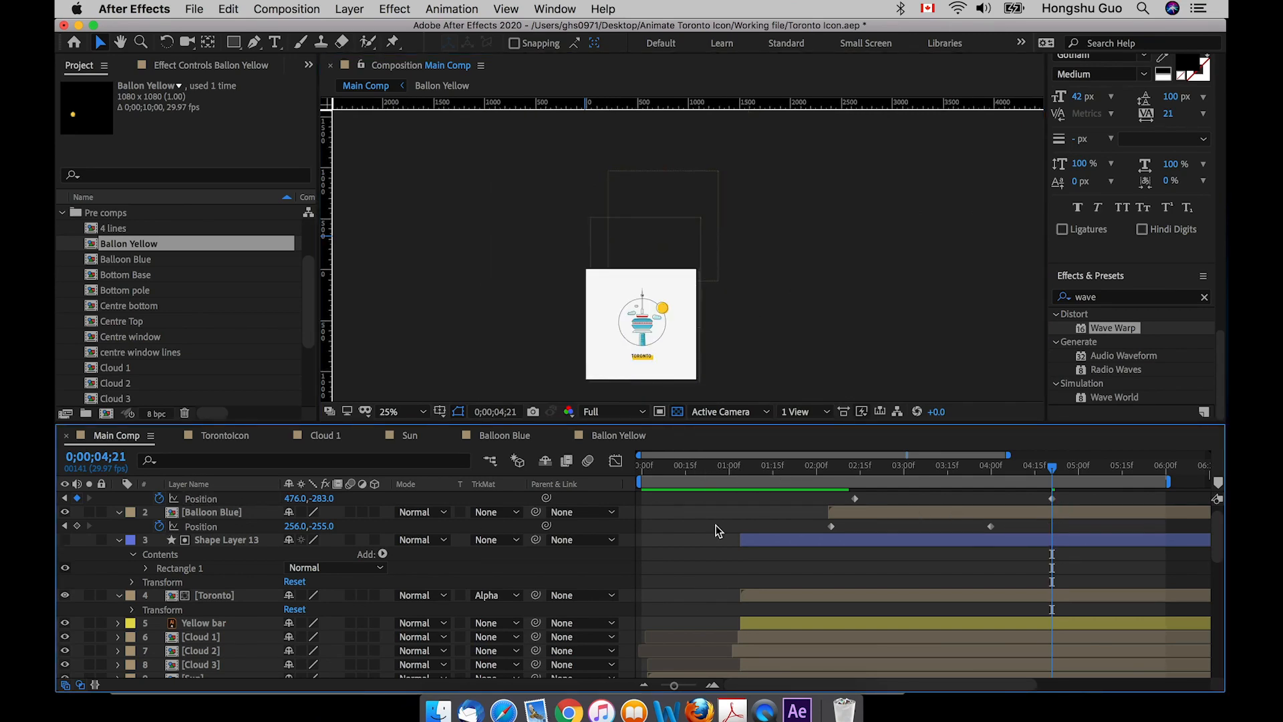
{"action": "key", "text": "super+s"}
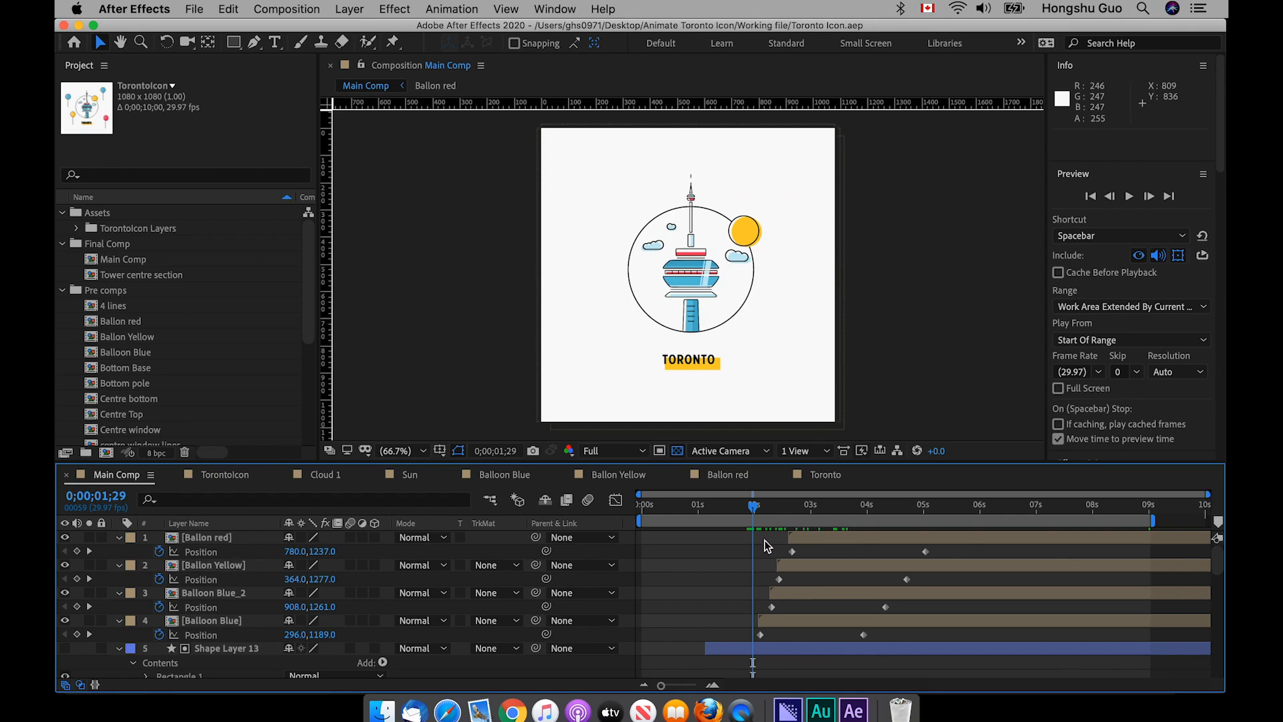
Scrub through Main Comp to check the balloons' staggered movement and play the animation up to about 0;00;06;01
{"action": "left_click_drag", "start_coordinate": [757, 509], "coordinate": [839, 503]}
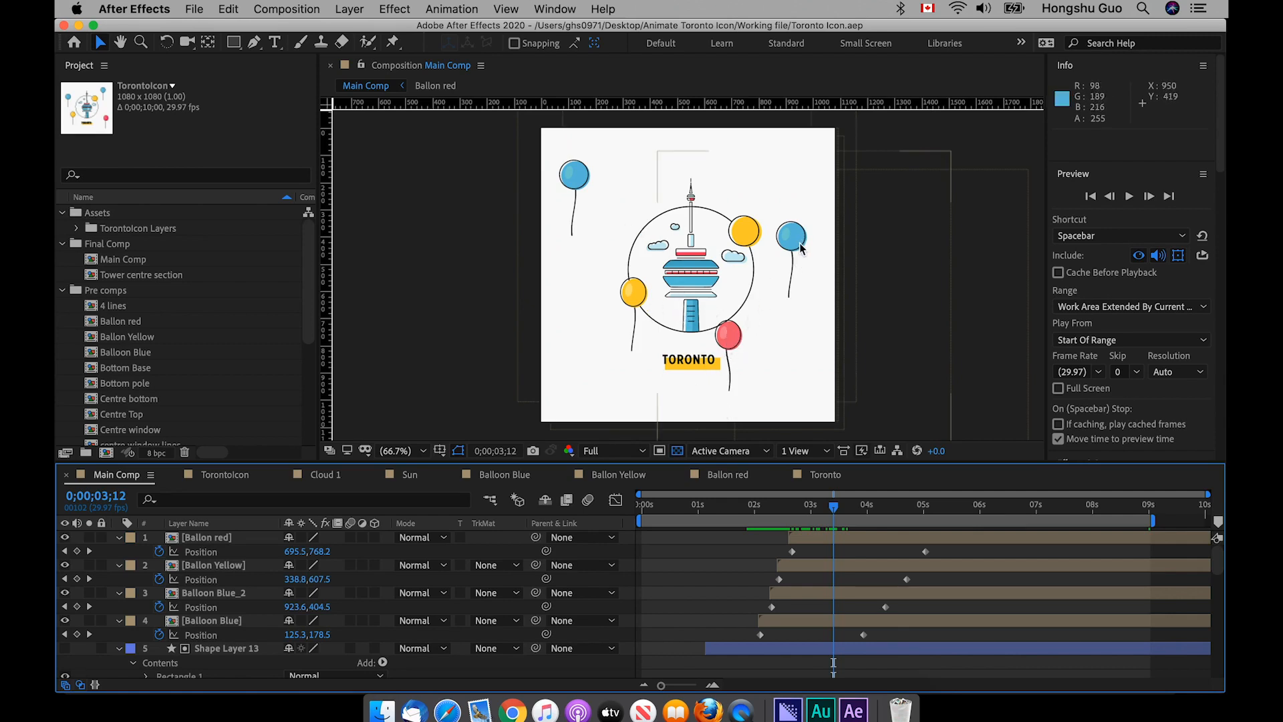
{"action": "left_click_drag", "start_coordinate": [773, 513], "coordinate": [645, 514]}
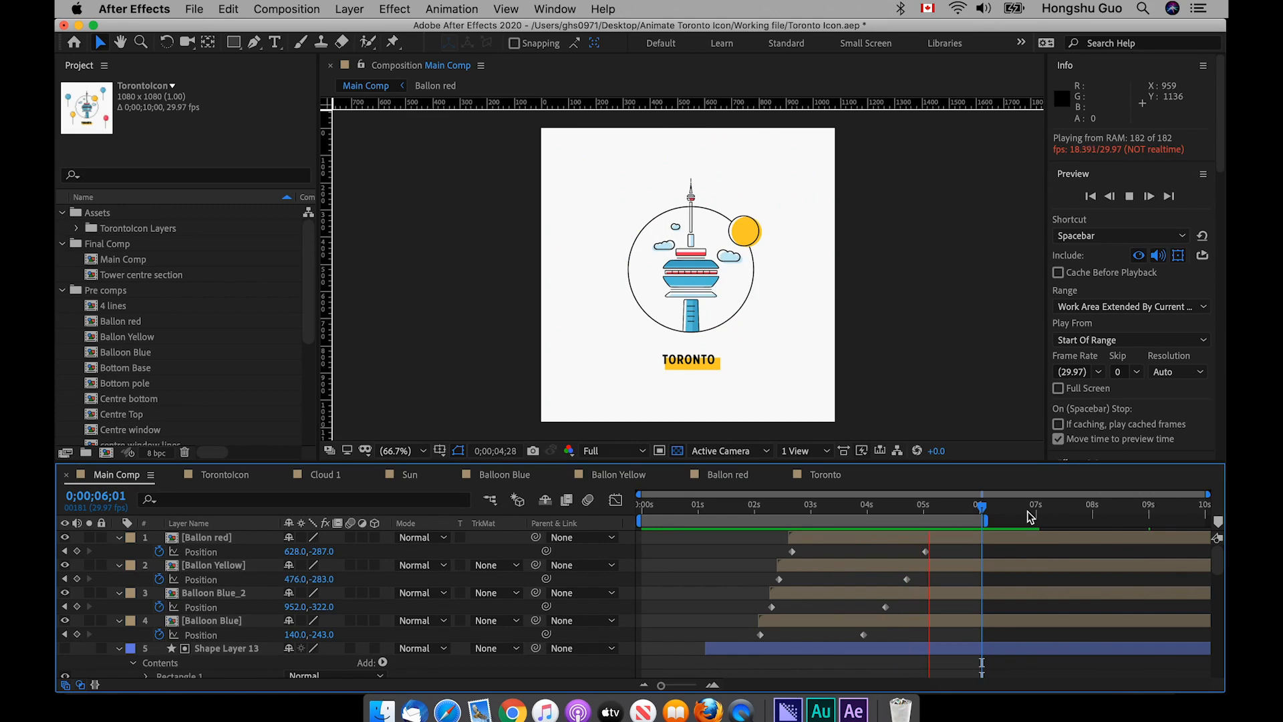
{"action": "key", "text": "space"}
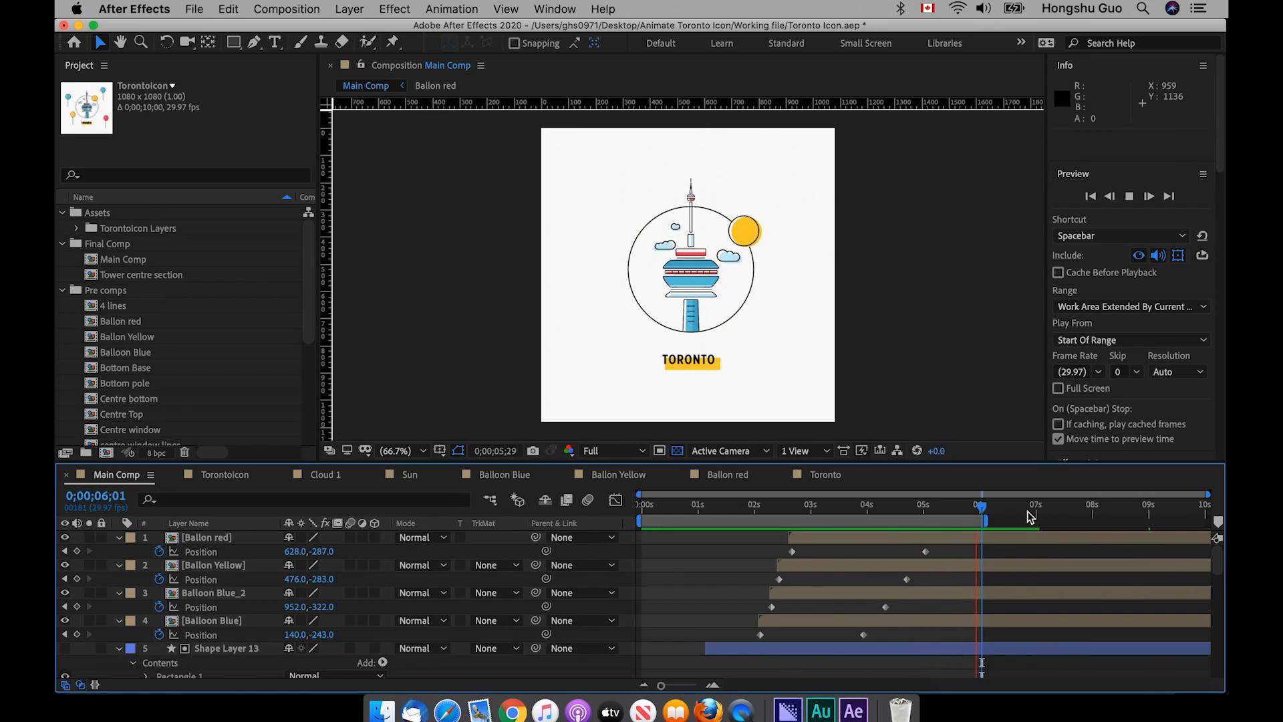